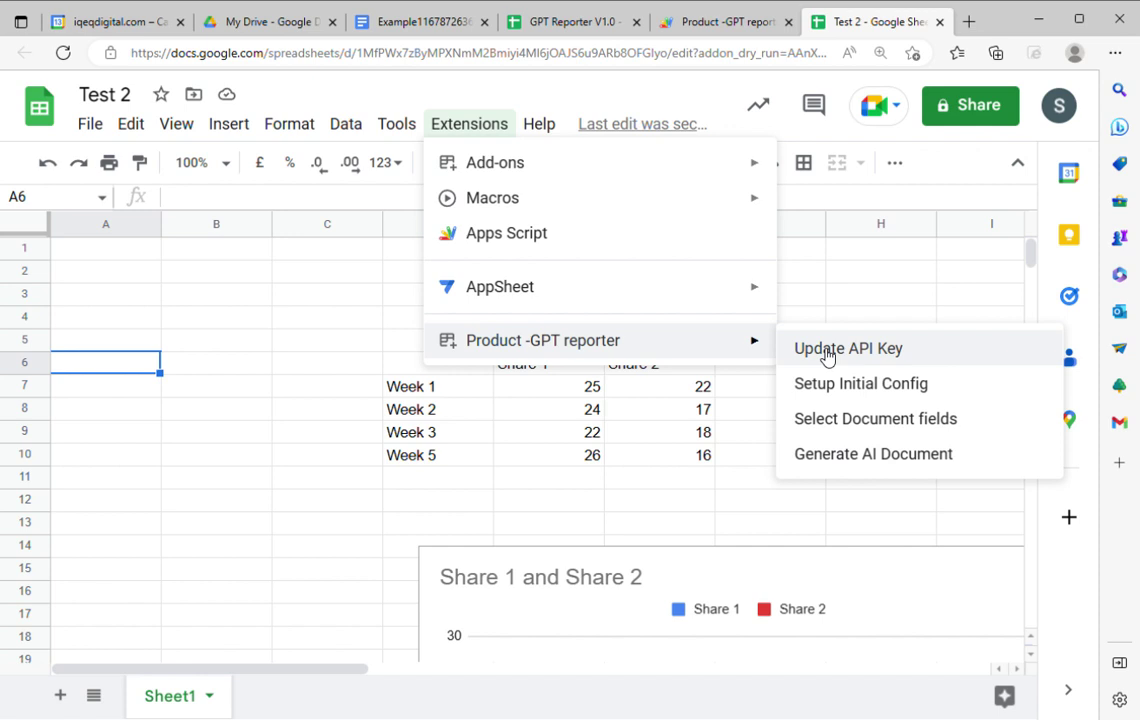
Enter a ChatGPT API secret key for the GPT reporter add-on and dismiss the dialog without submitting.
left_click(826, 350)
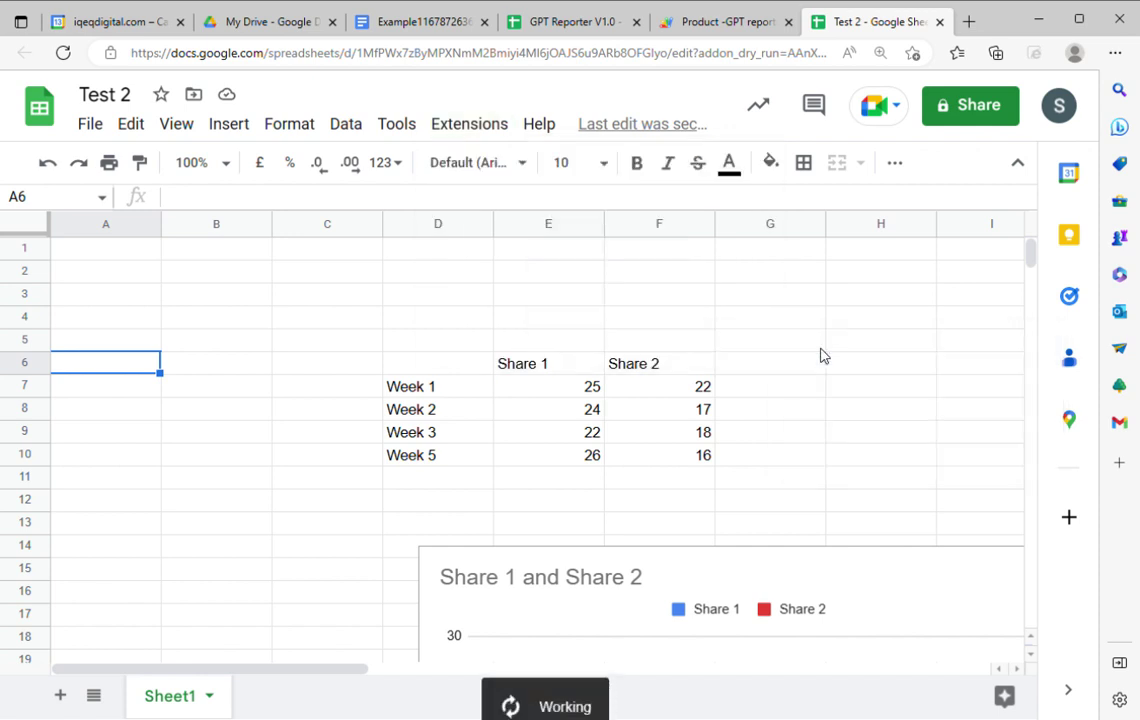
left_click(532, 378)
type("gfdgdfgdfgfgsd")
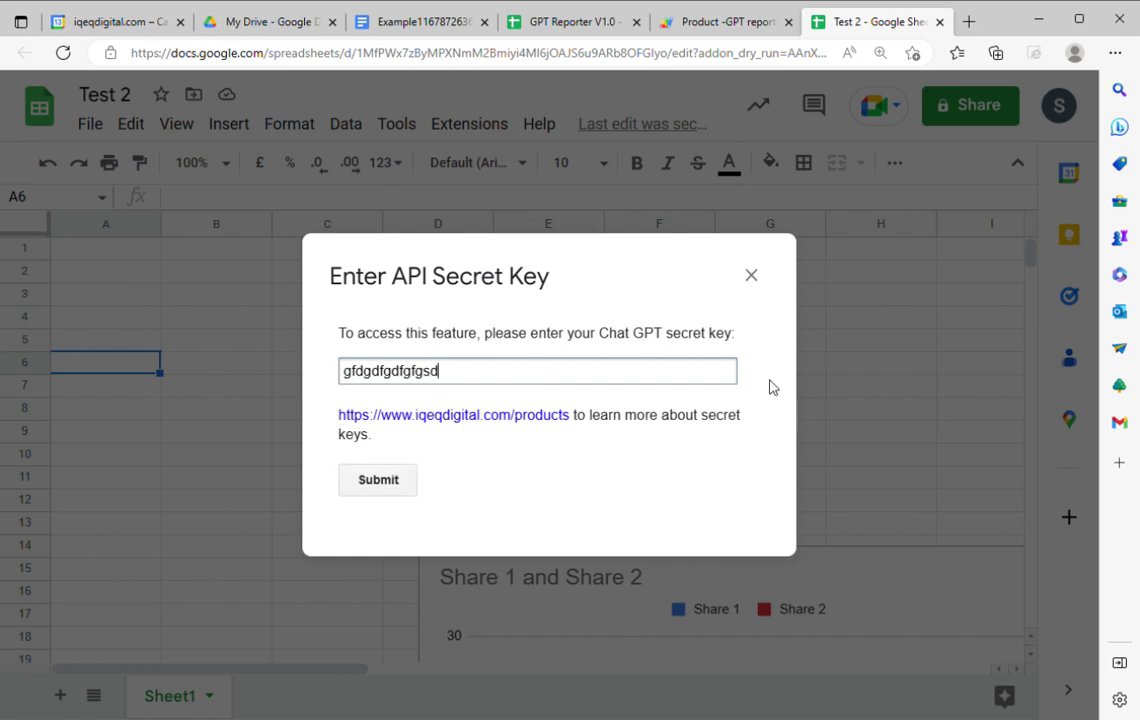
left_click(752, 277)
Set the output file name to Example2 in the GPT reporter's initial config and submit the configuration.
left_click(485, 128)
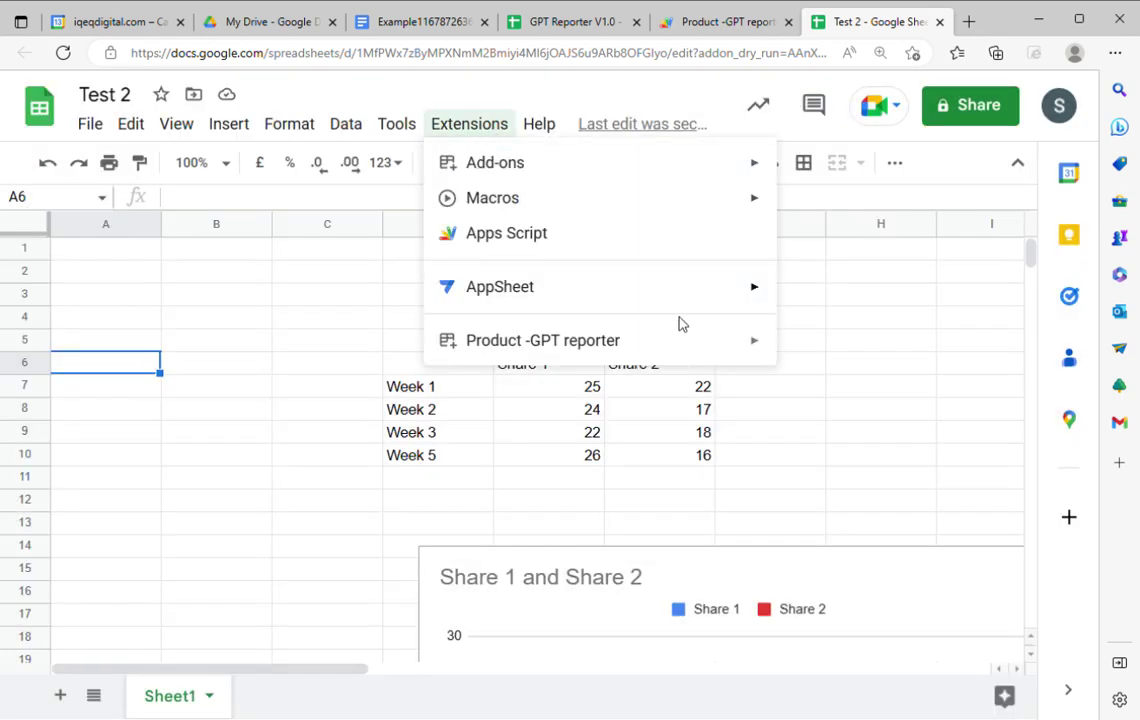
mouse_move(709, 358)
left_click(862, 378)
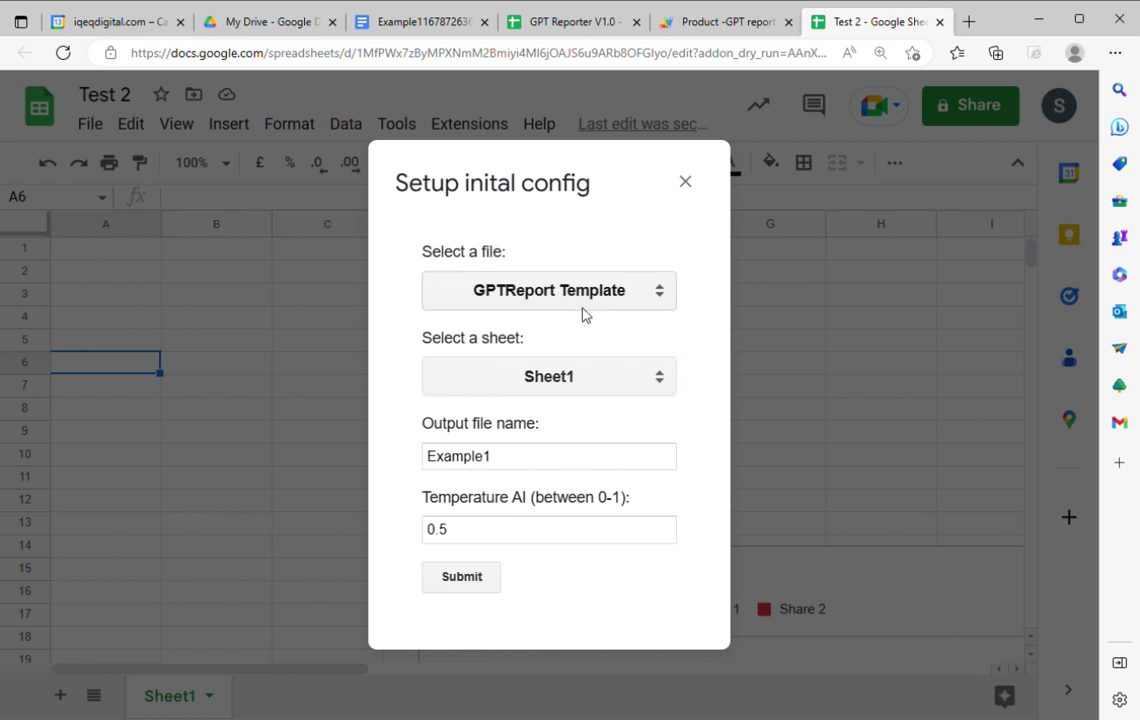
left_click(538, 465)
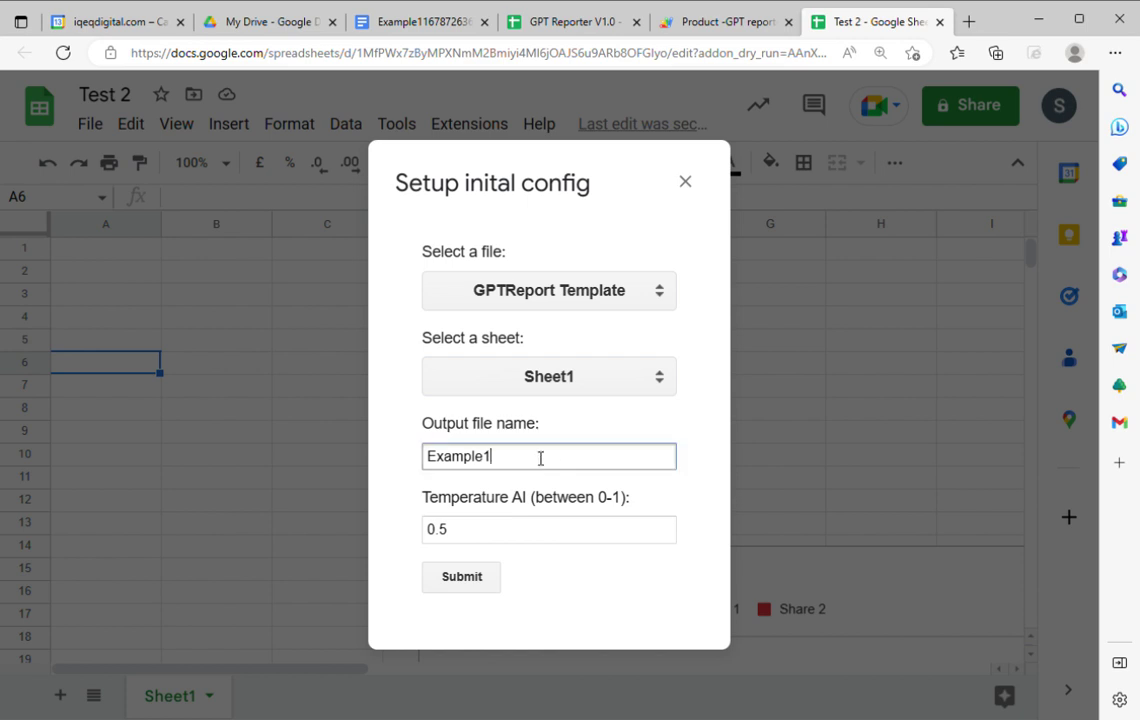
key("BackSpace")
type("2")
left_click(462, 577)
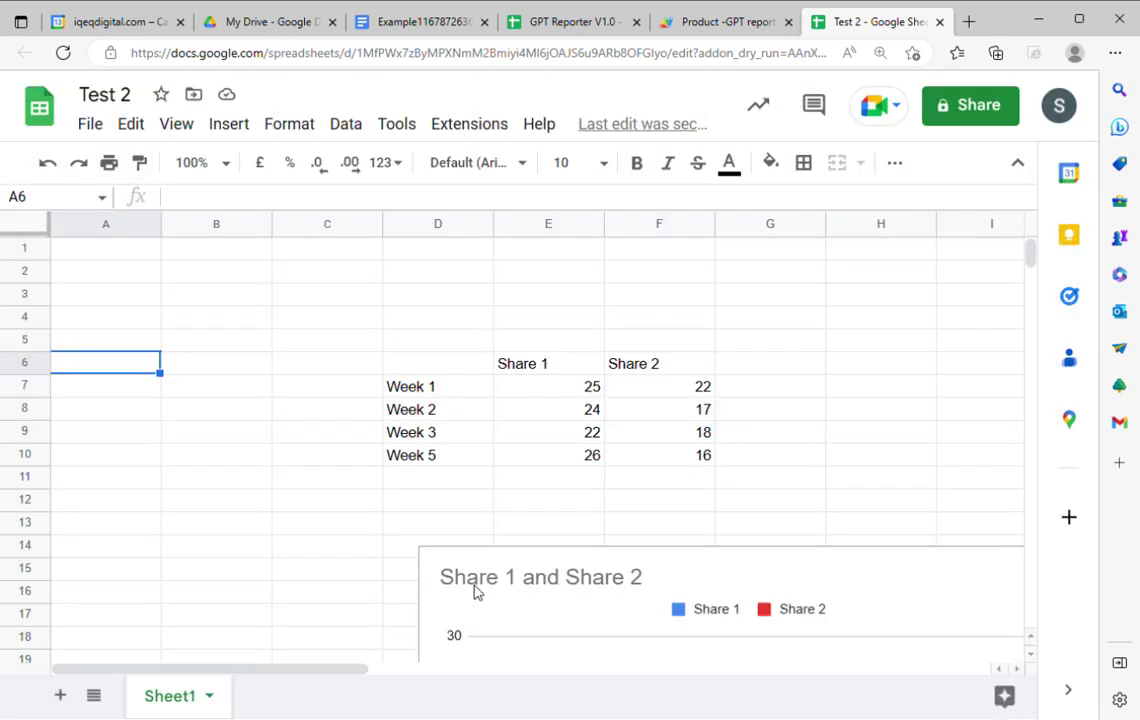
Enter the section heading "1. Introduction" in cell A1.
left_click(124, 244)
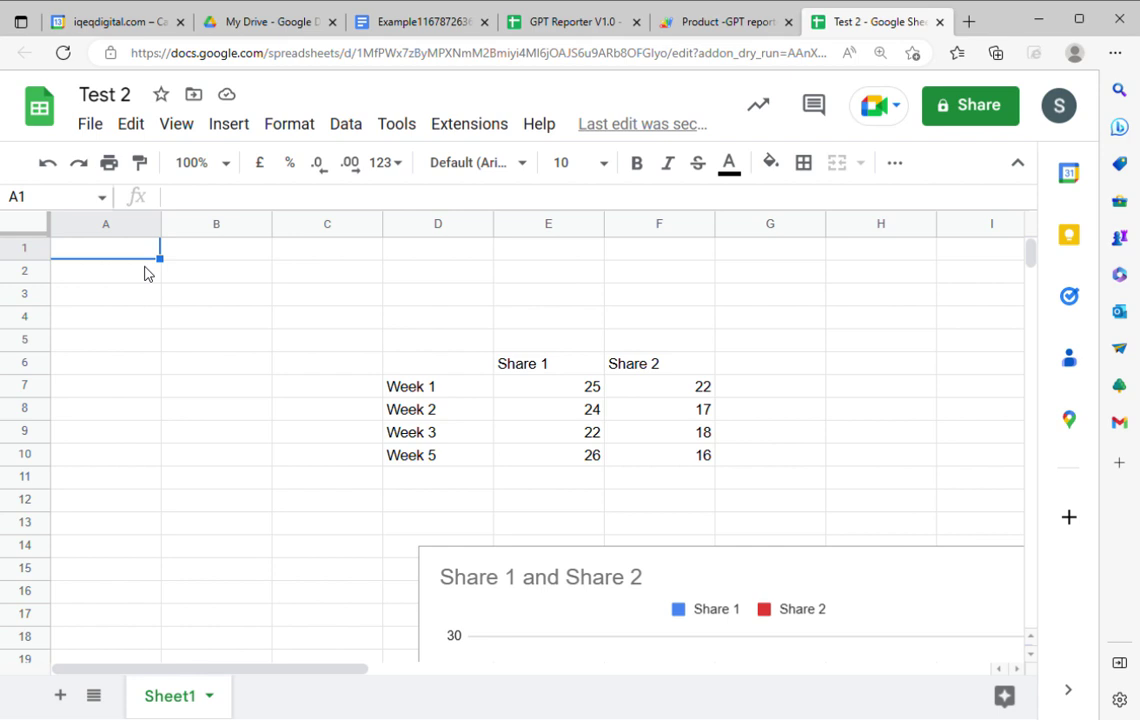
type("1")
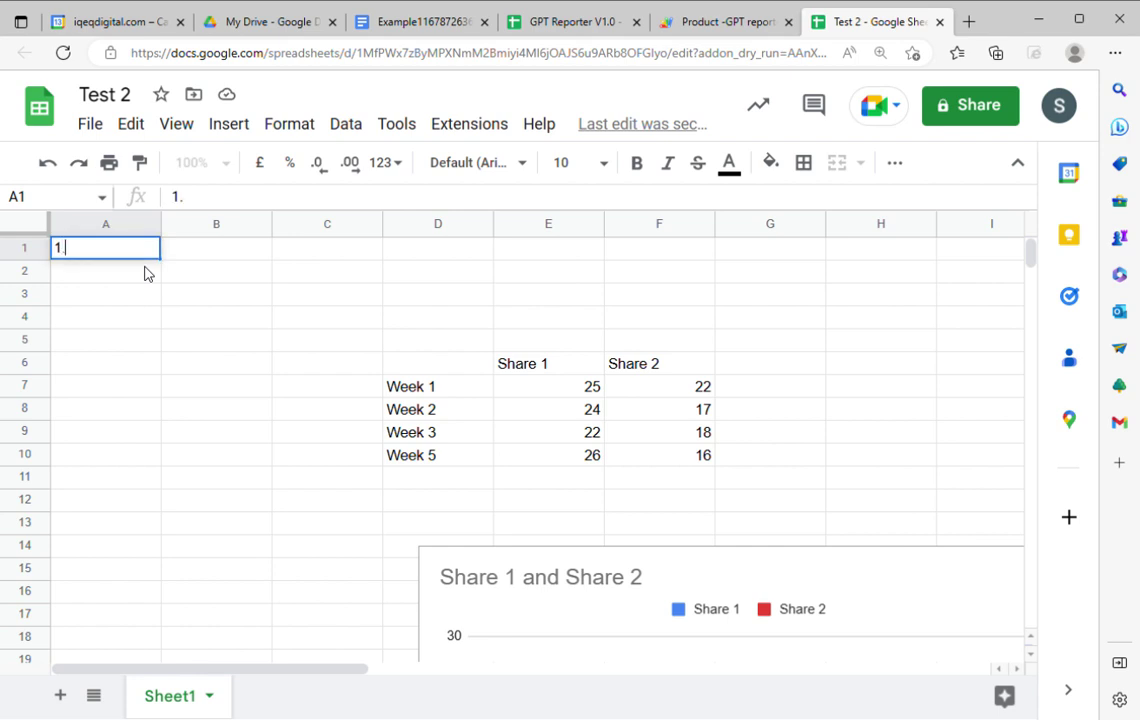
type(". Introduction")
Enter the prompt "Write me an paragraph for a report analysing share price data" in cell A2.
left_click(145, 273)
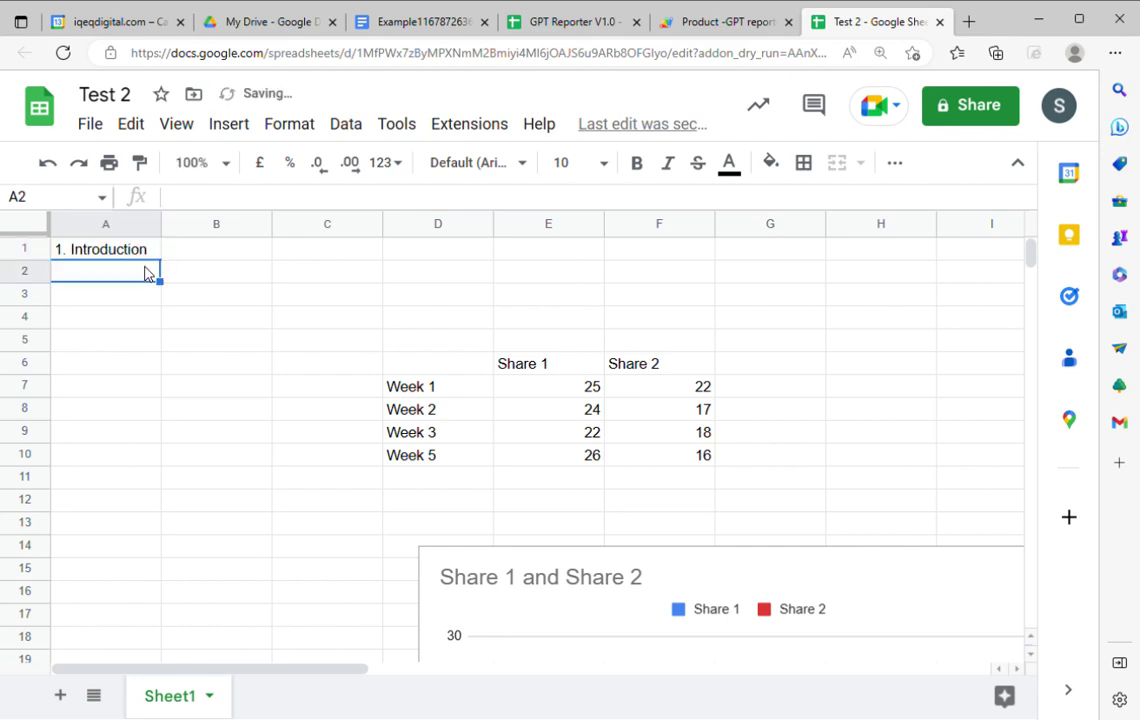
type("Write ")
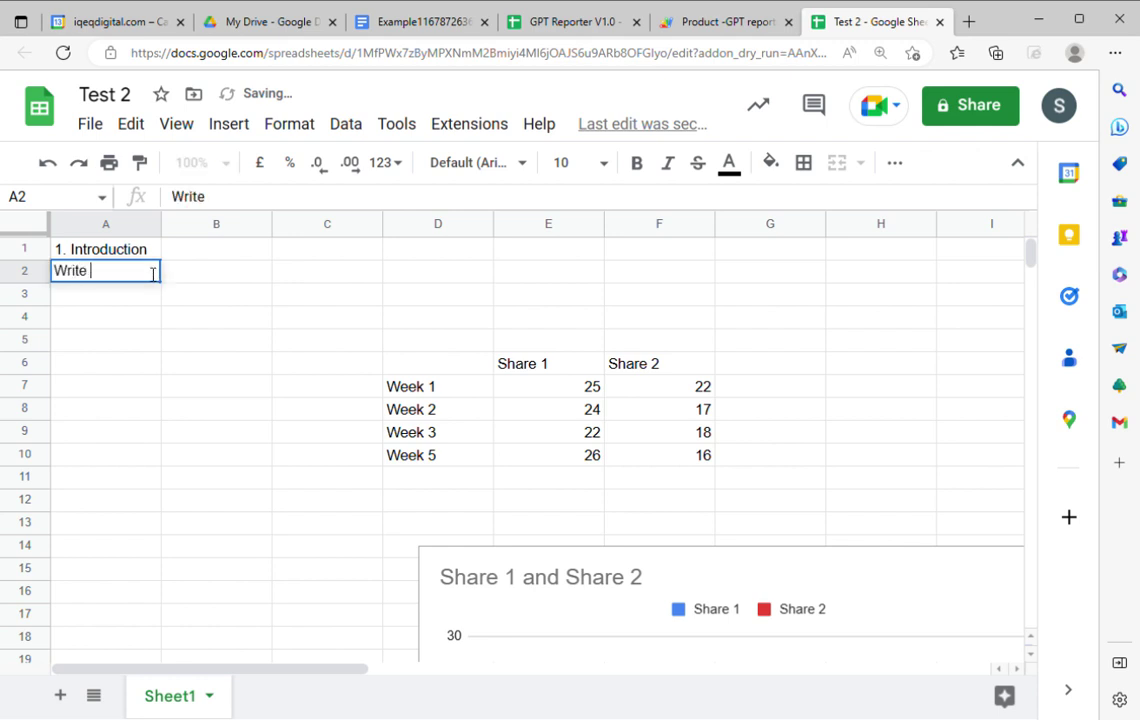
type("me an ar")
type("ticle")
key("BackSpace")
key("BackSpace")
key("BackSpace")
key("BackSpace")
key("BackSpace")
key("BackSpace")
key("BackSpace")
type("par")
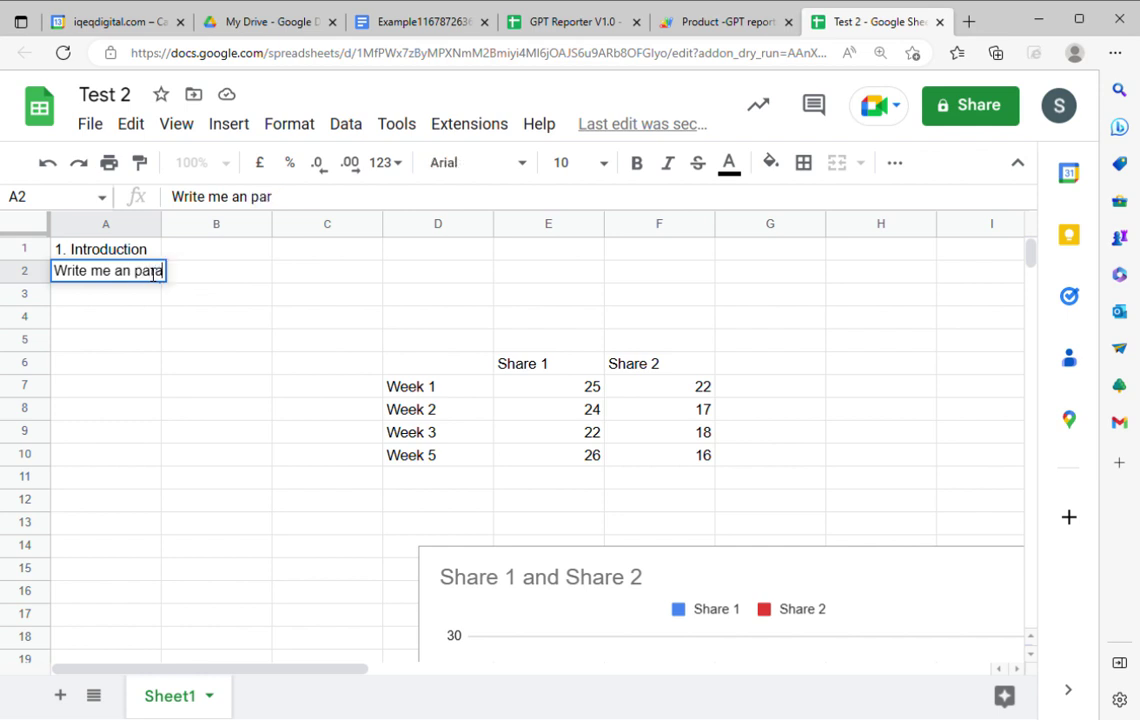
type("agraph")
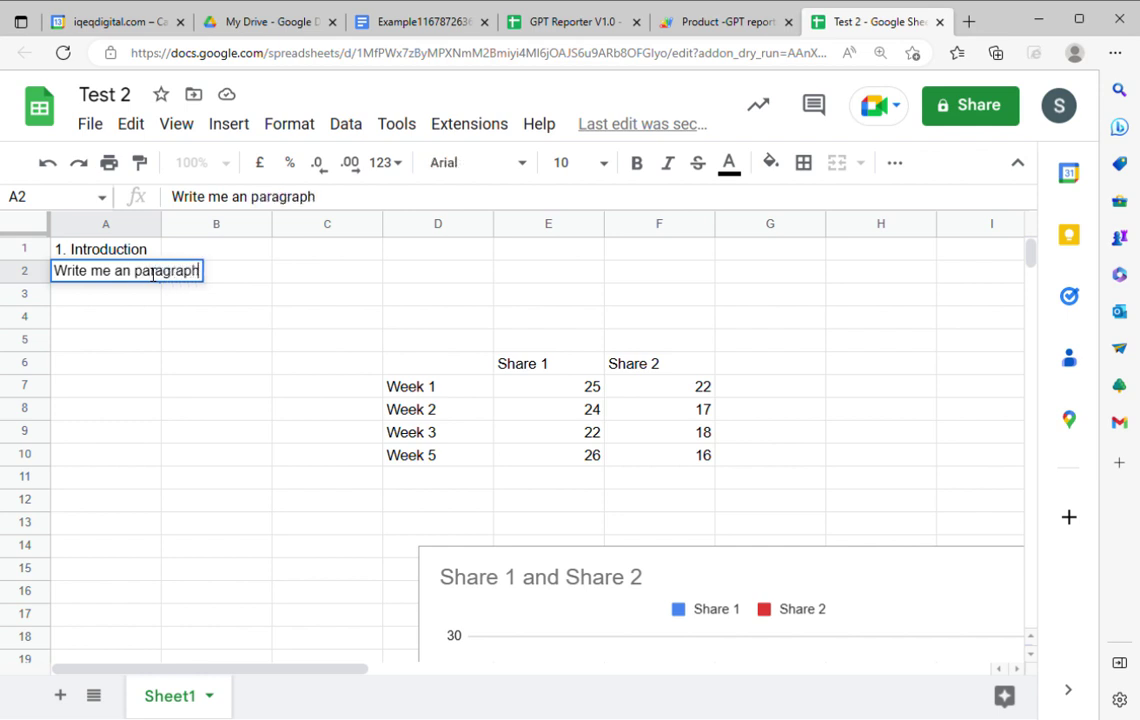
type(" for")
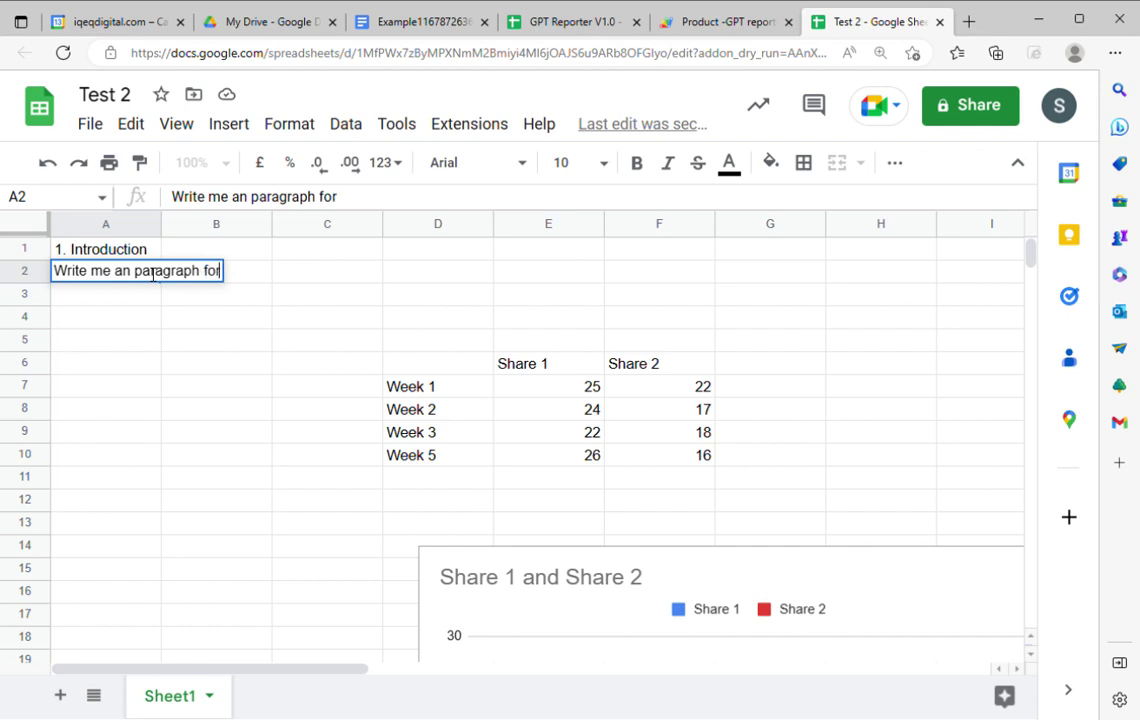
type(" a report ana")
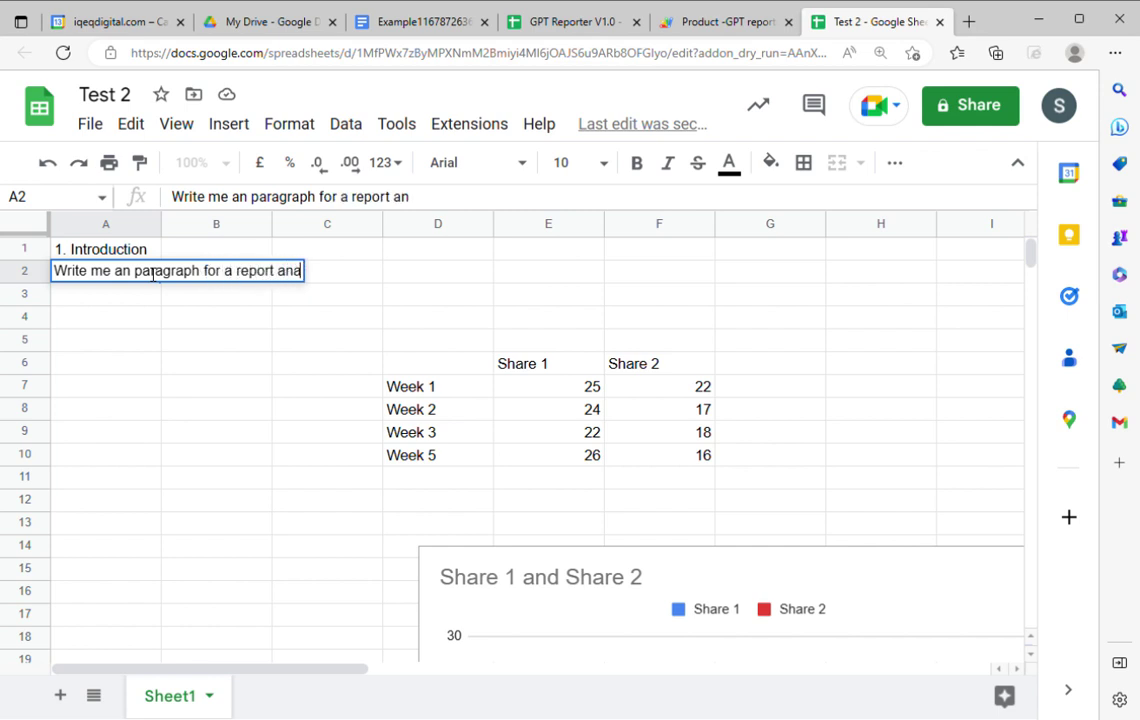
type("lysing share price data")
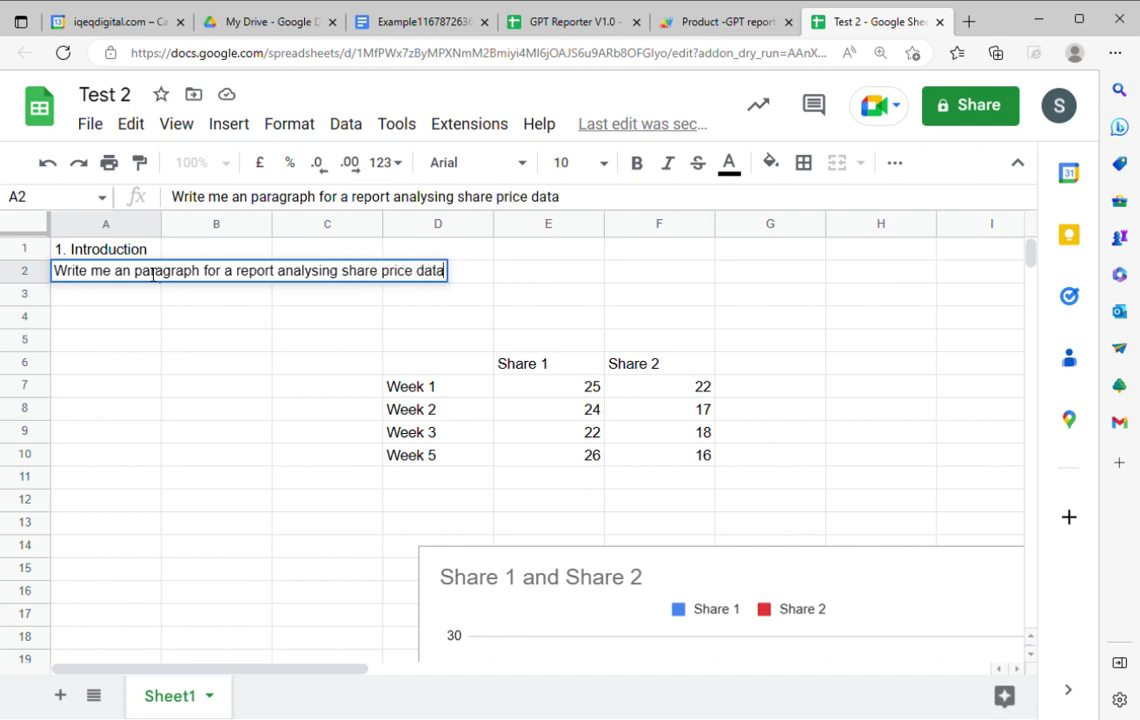
key("Return")
Enter the section heading "2. Results over last month" in cell A3.
type("2. ")
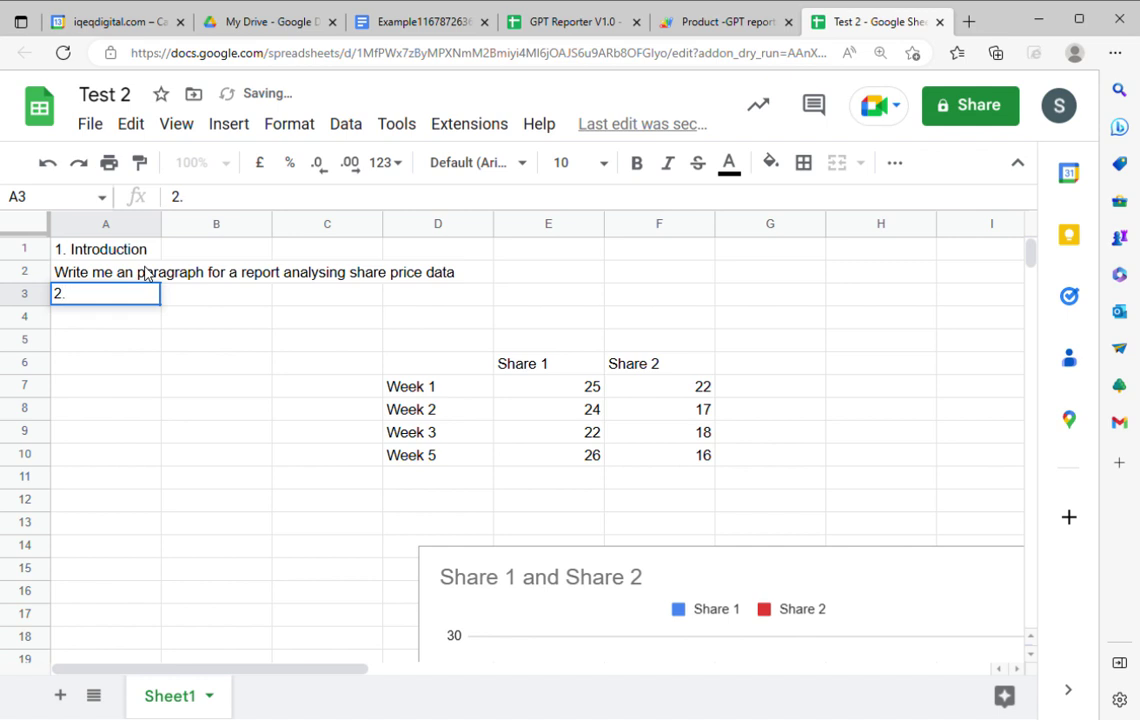
type("Res")
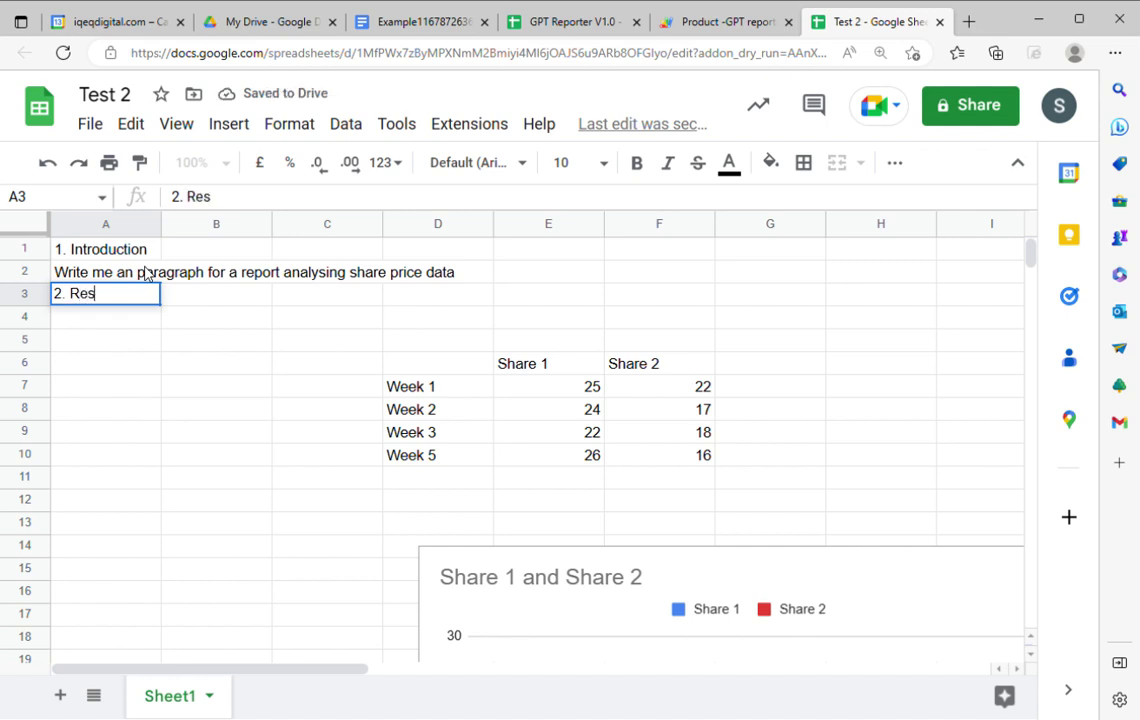
type("ults over")
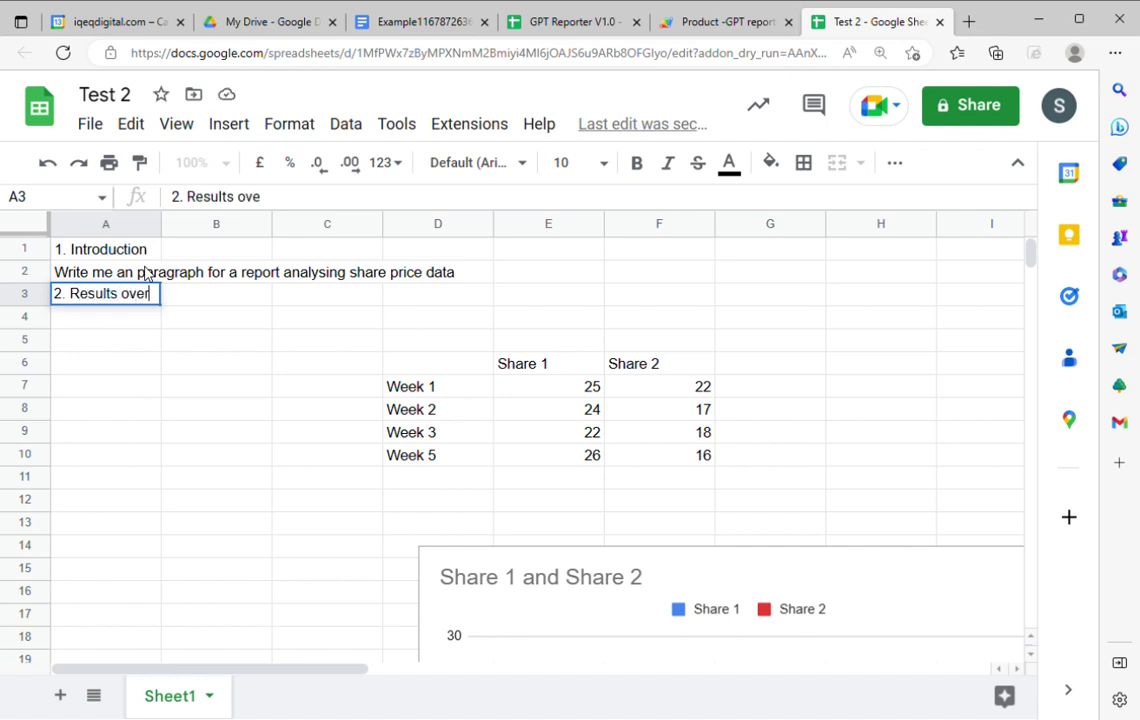
type(" last month")
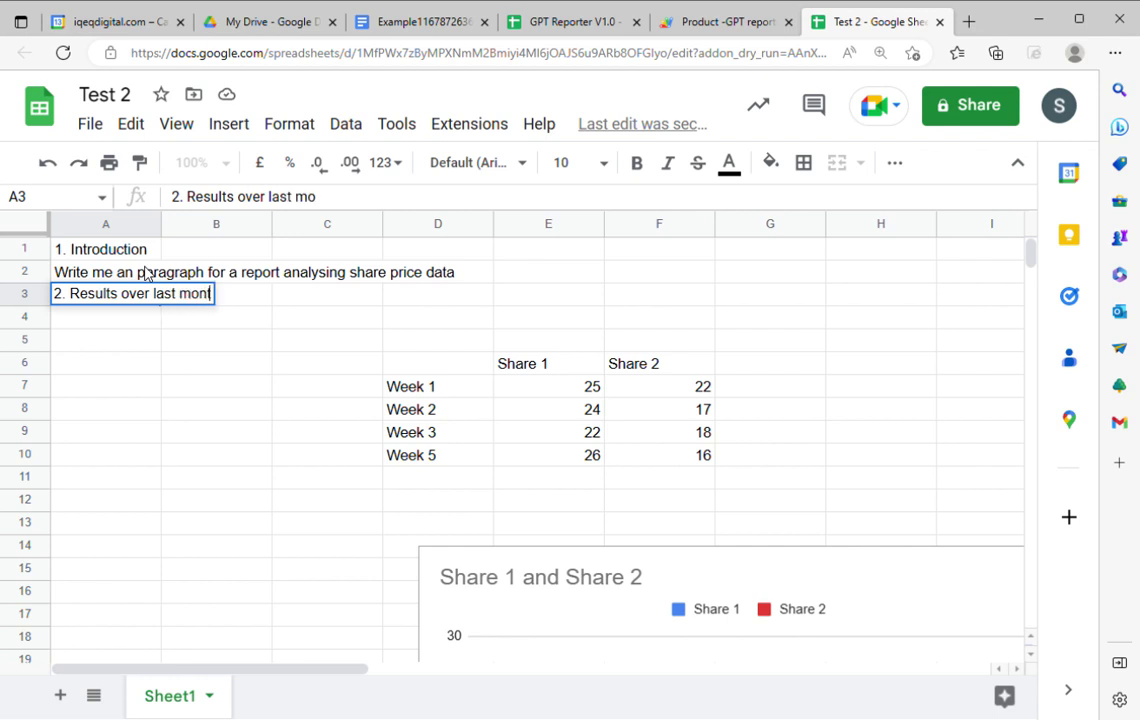
key("BackSpace")
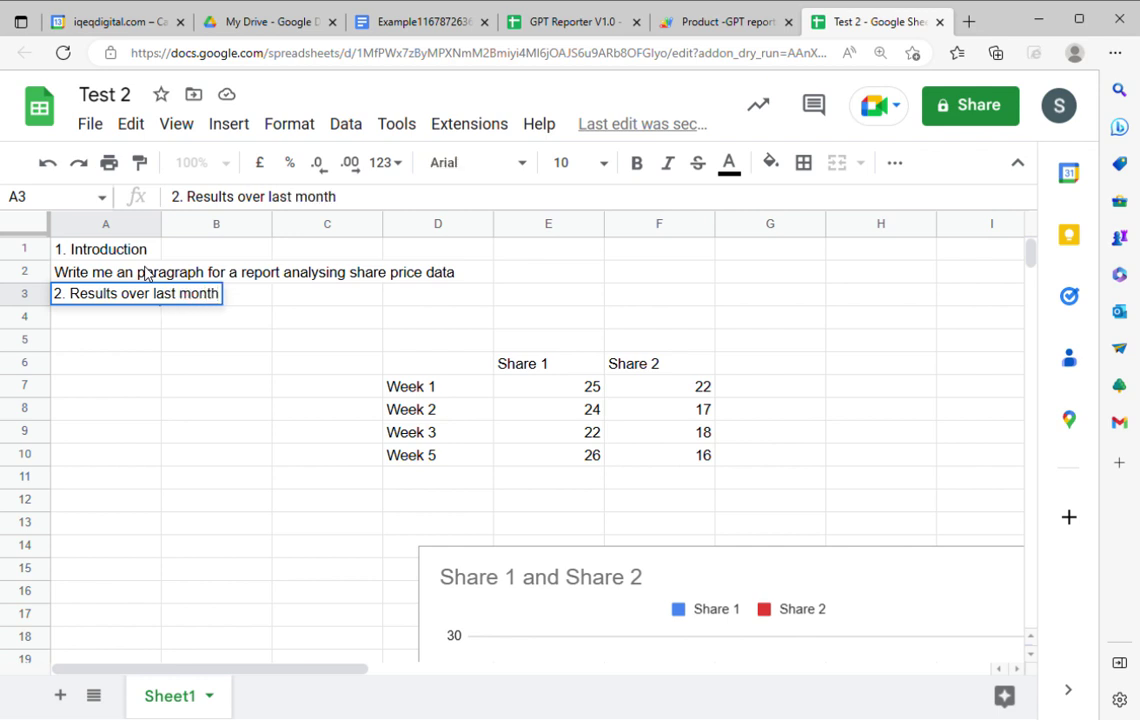
type("h")
key("Return")
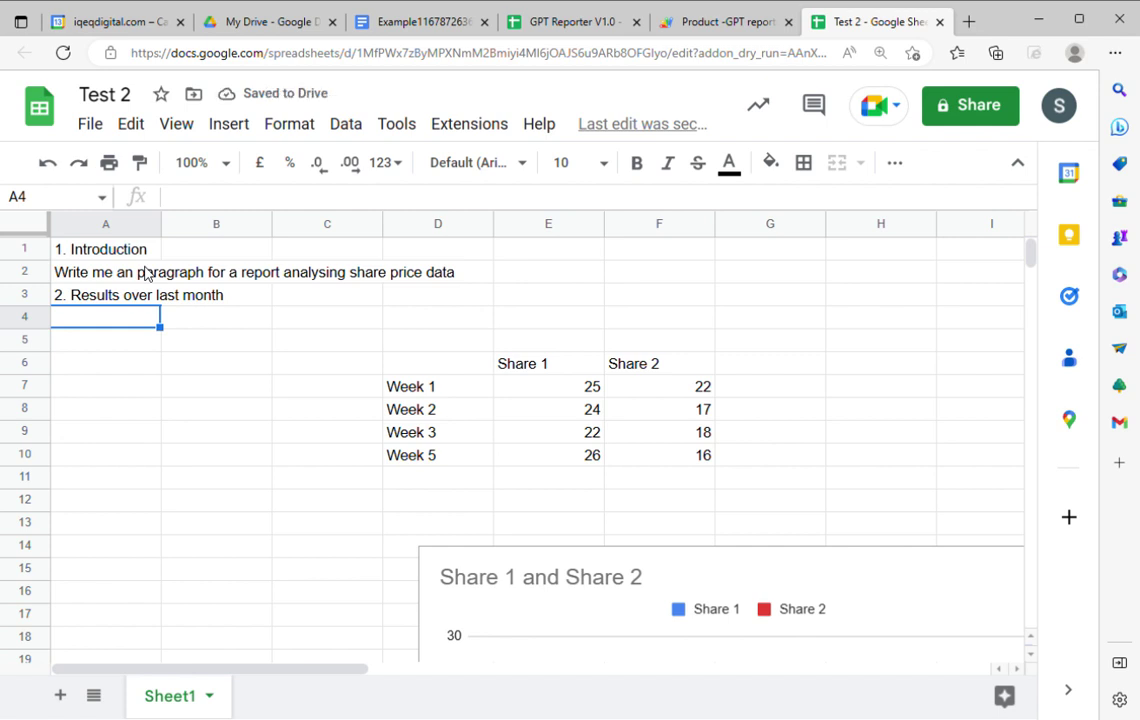
Enter the text "The chart below shwos the share priced data for Share 1 and Share 2." in cell A4.
type("The ch")
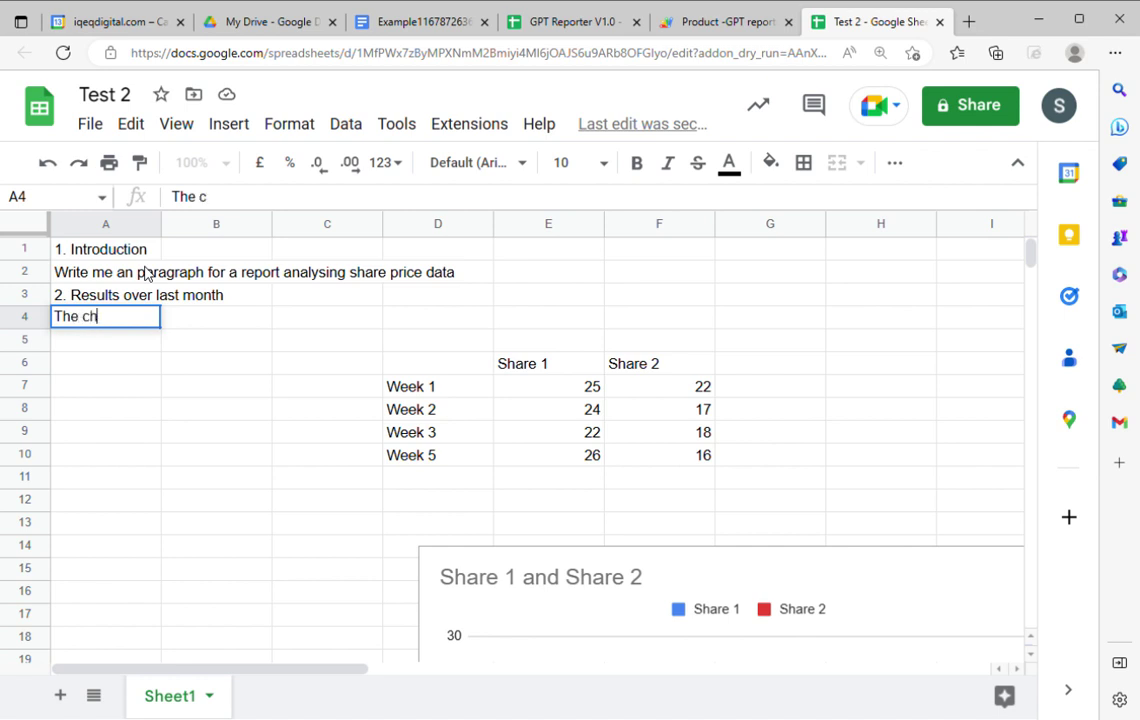
type("art below shwos")
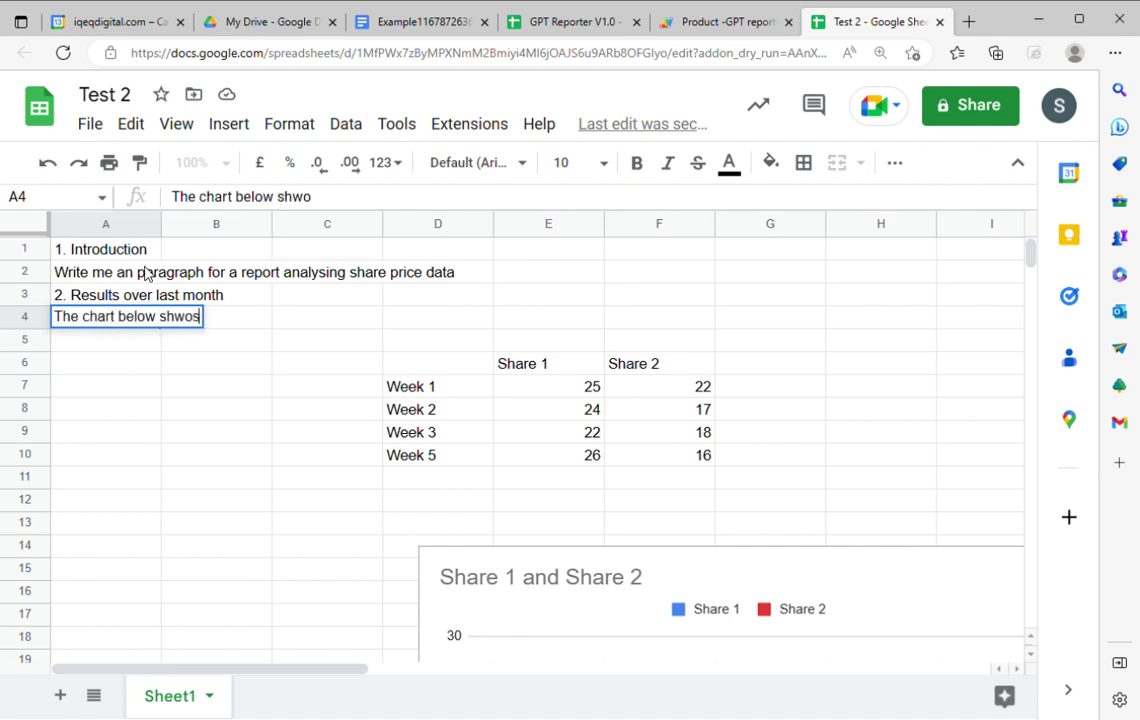
type(" the share priced")
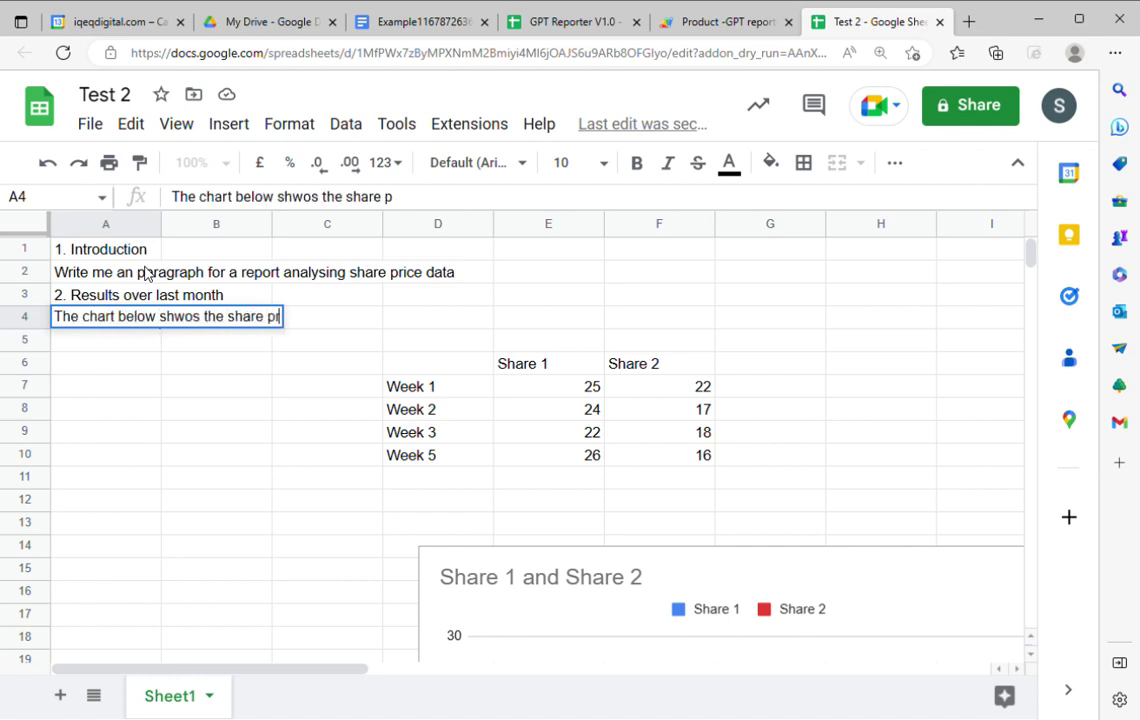
type(" data fore")
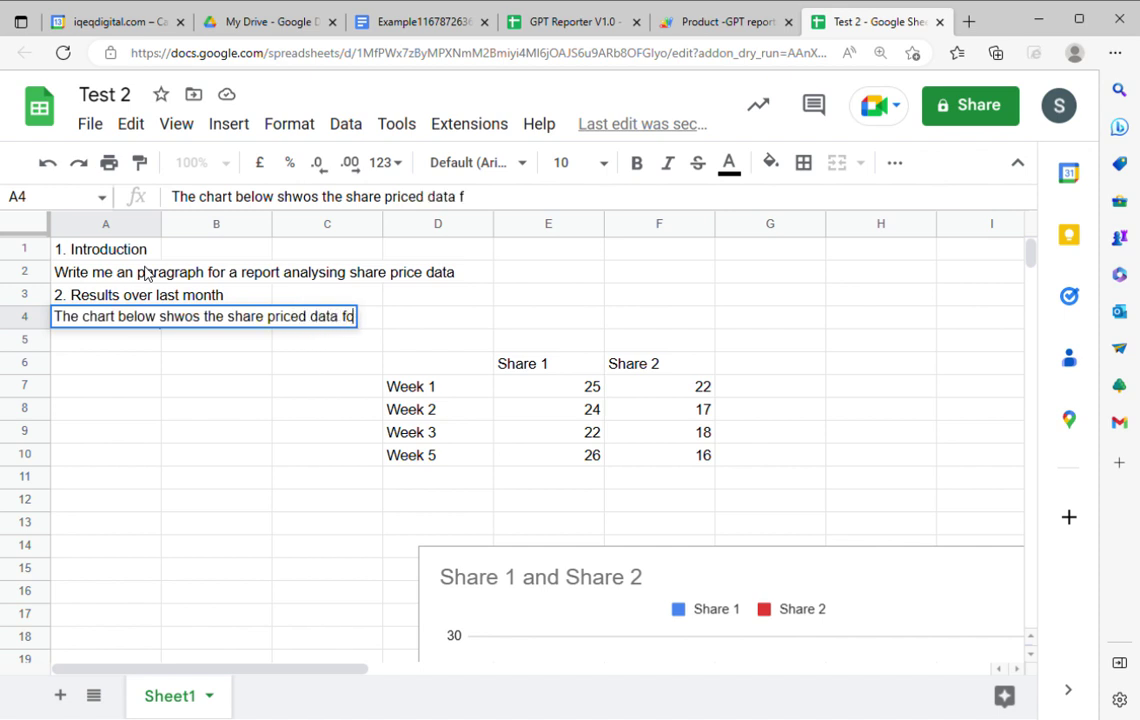
key("BackSpace")
key("BackSpace")
type("Share 1")
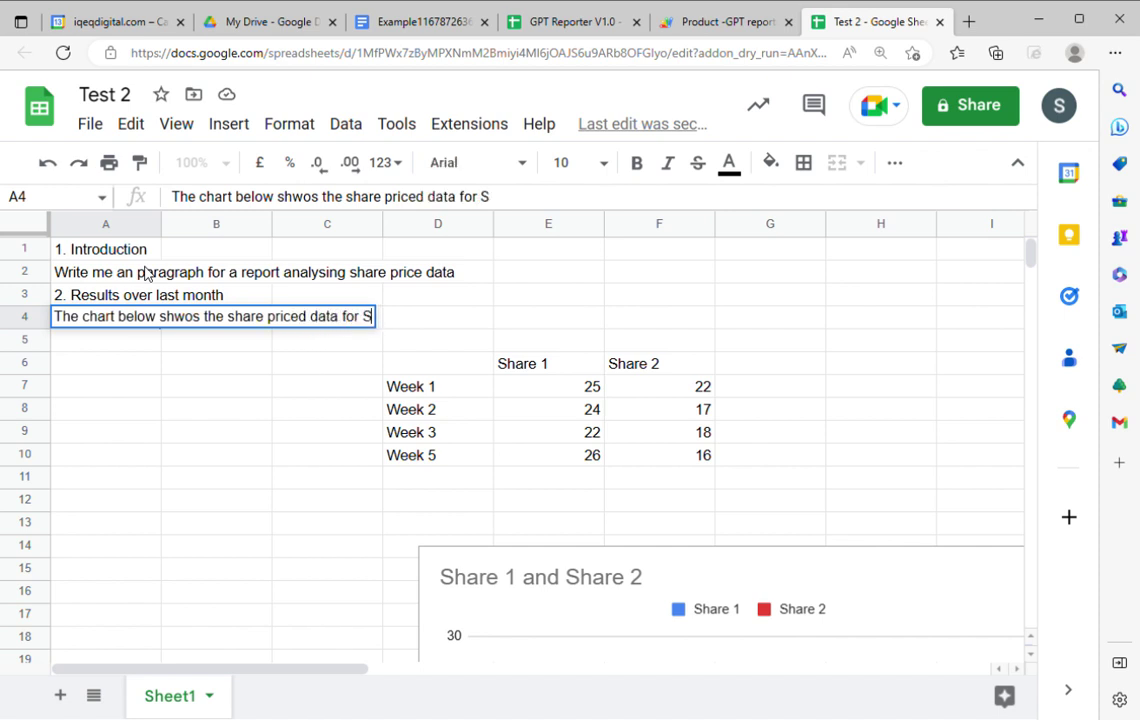
type(" and Share 2.")
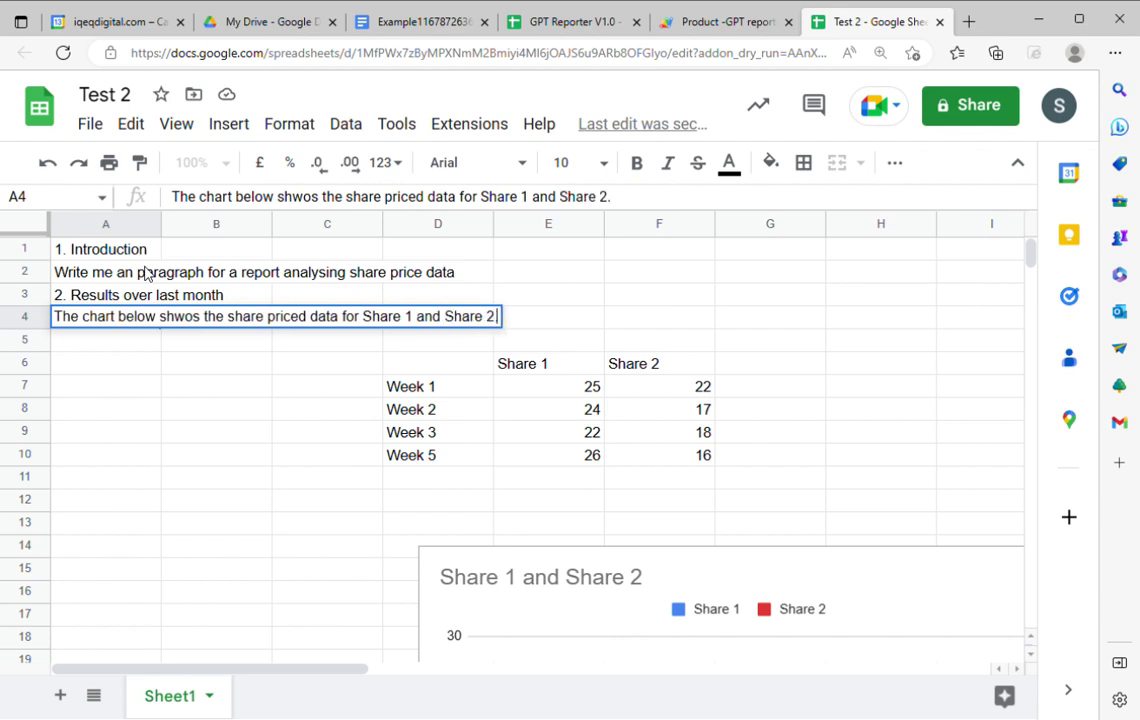
key("Return")
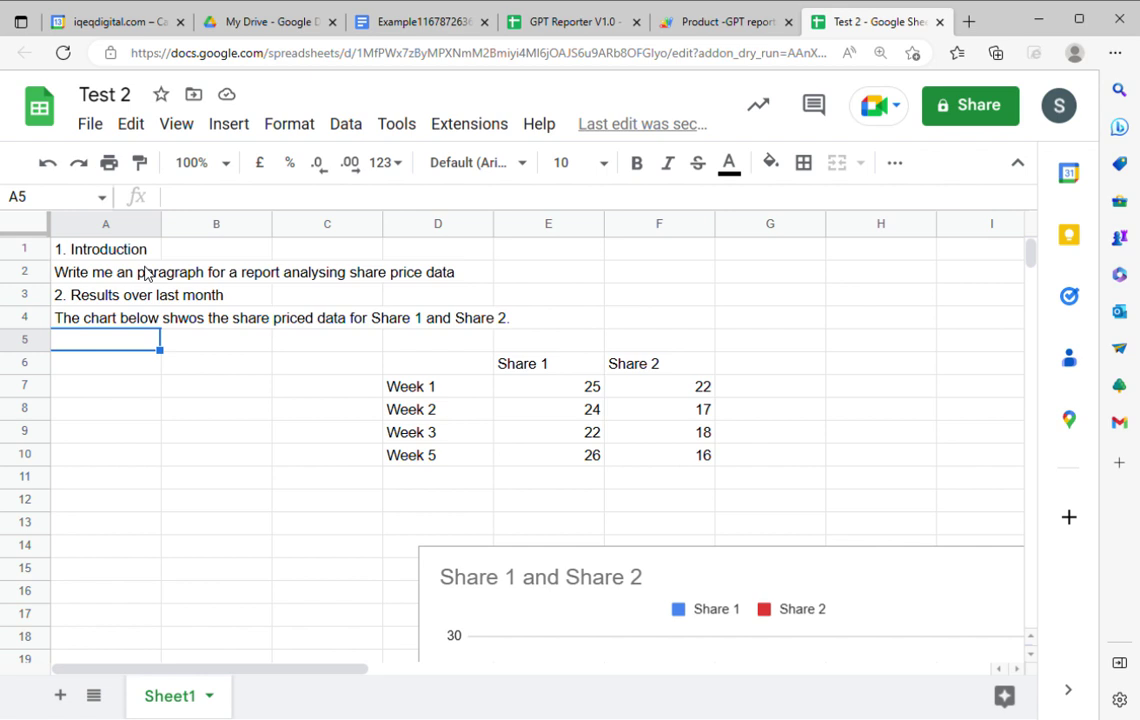
Enter the section heading "4. Analysis of Shares" in cell A5.
type("4. Analysis of")
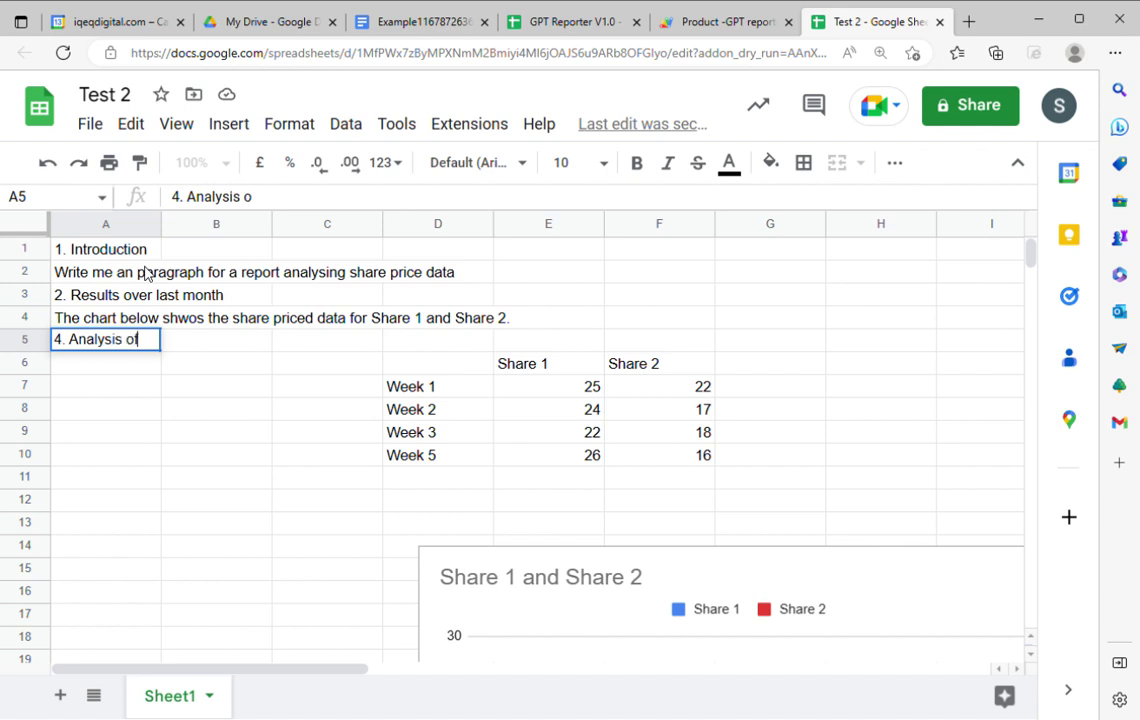
type(" Shares")
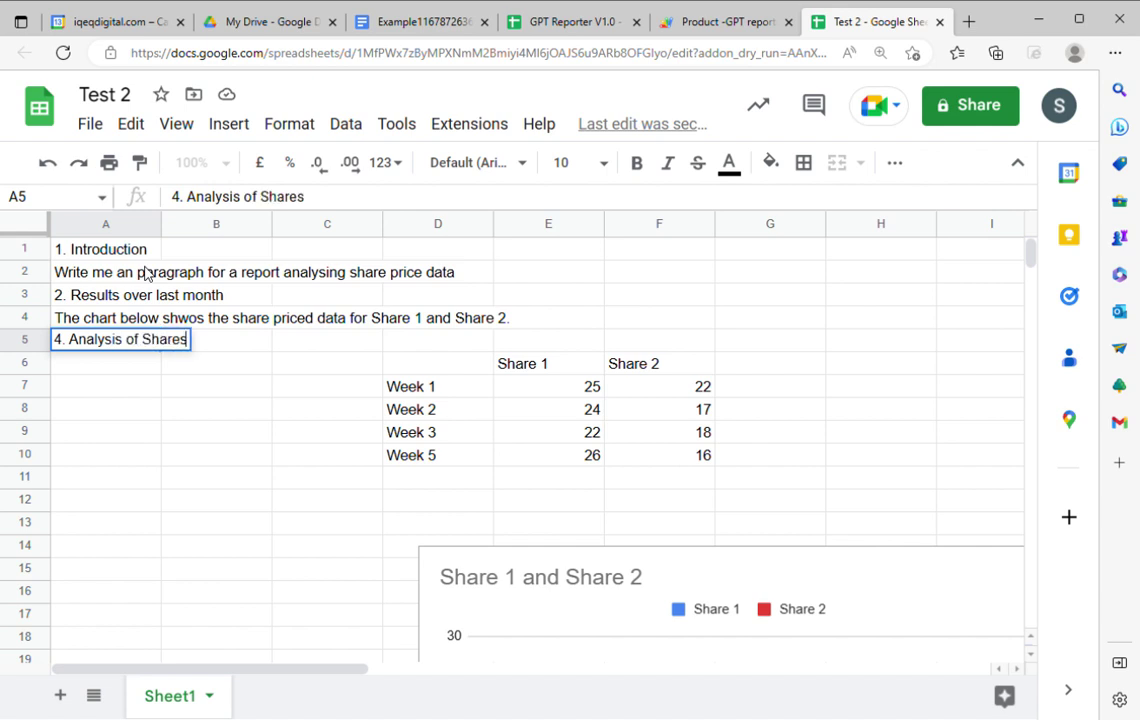
key("Up")
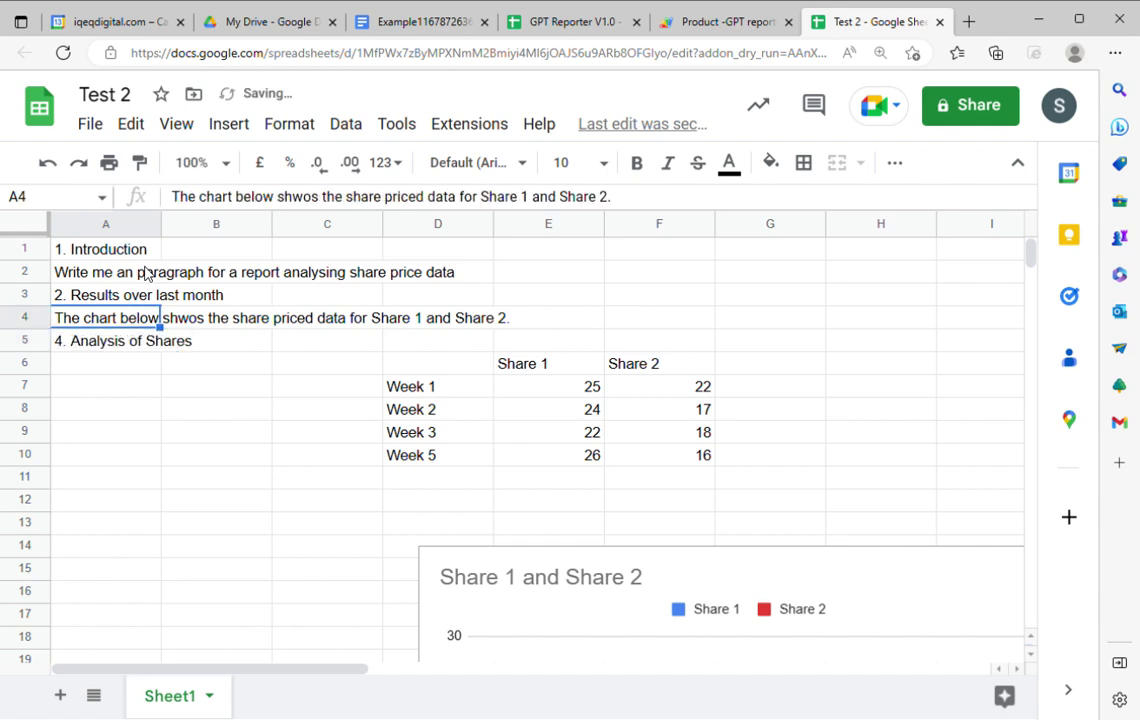
Enter the prompt "Comapre and analyse the share price table" in cell A6.
key("Down")
key("Down")
type("Comapre and ")
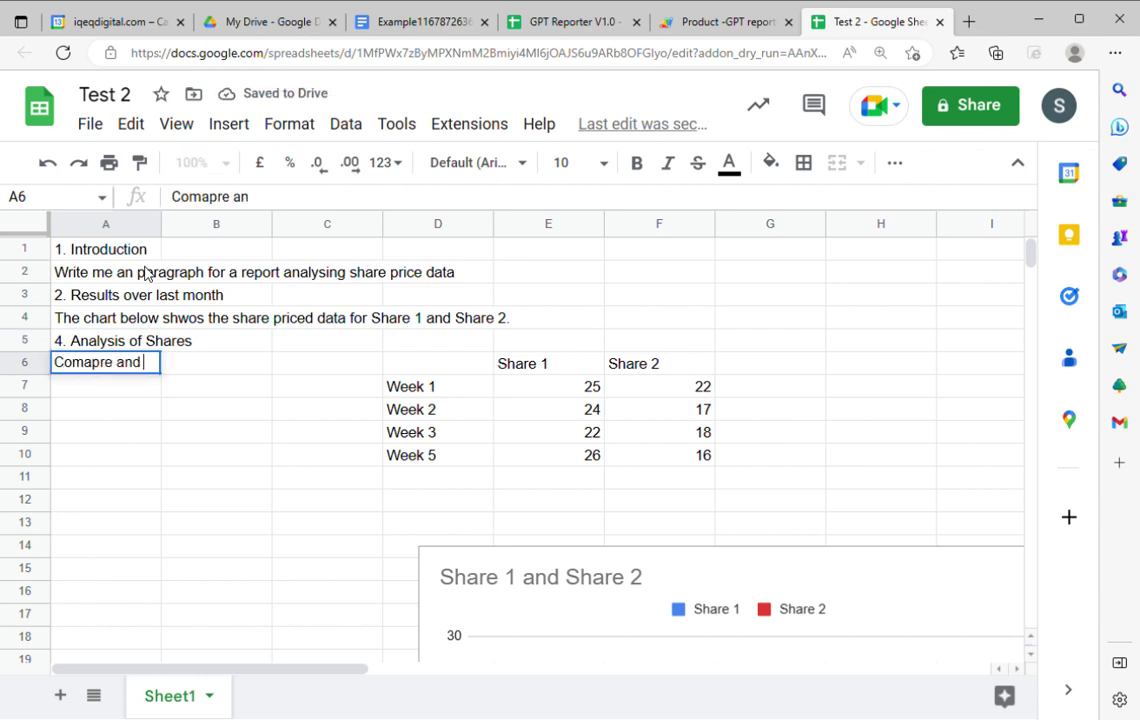
type("analyse the")
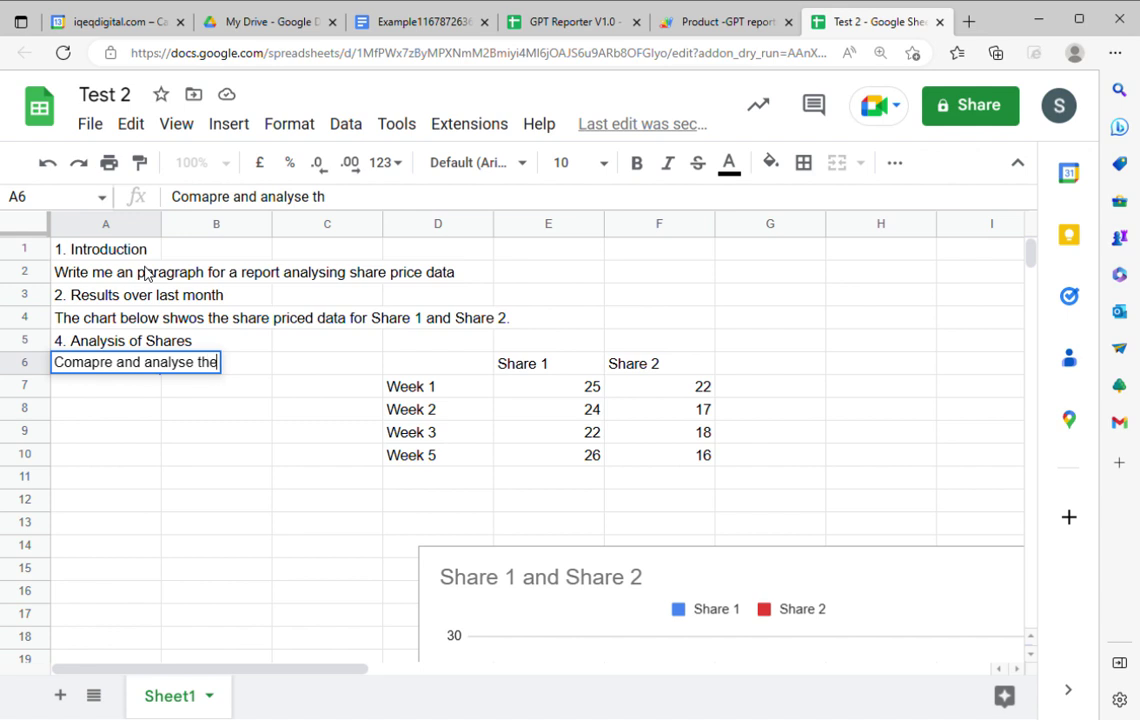
type(" share price table")
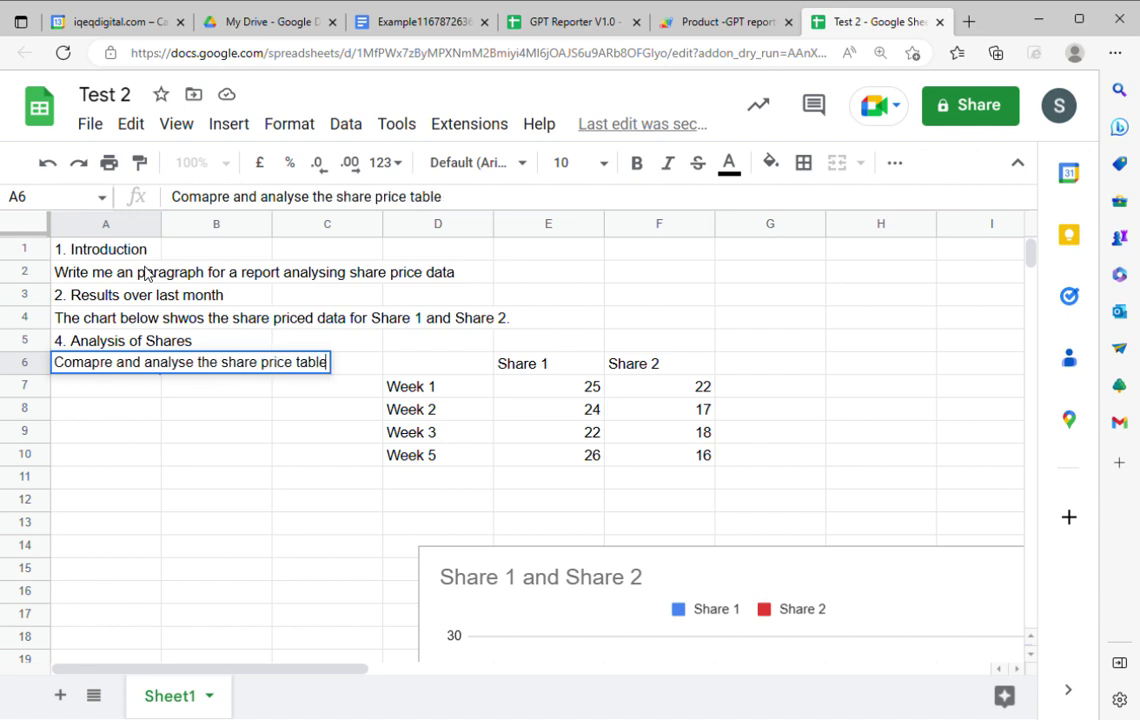
key("Return")
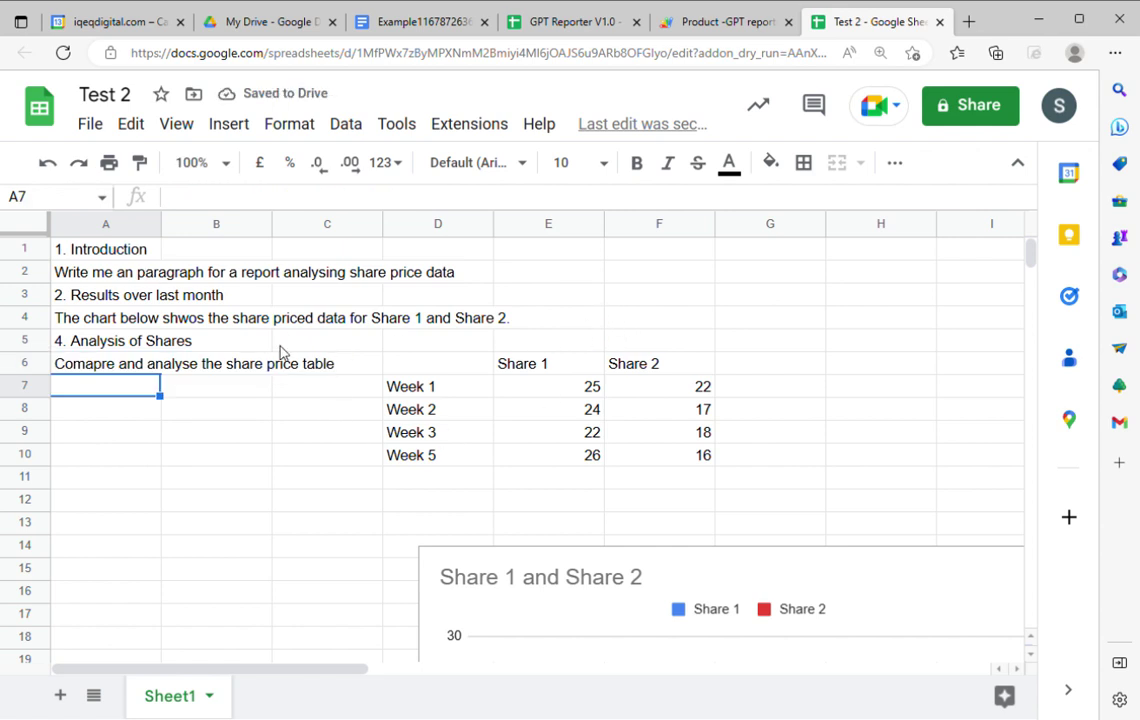
Correct the misspelled word in the chart description in cell A4 to "shows".
left_click(169, 316)
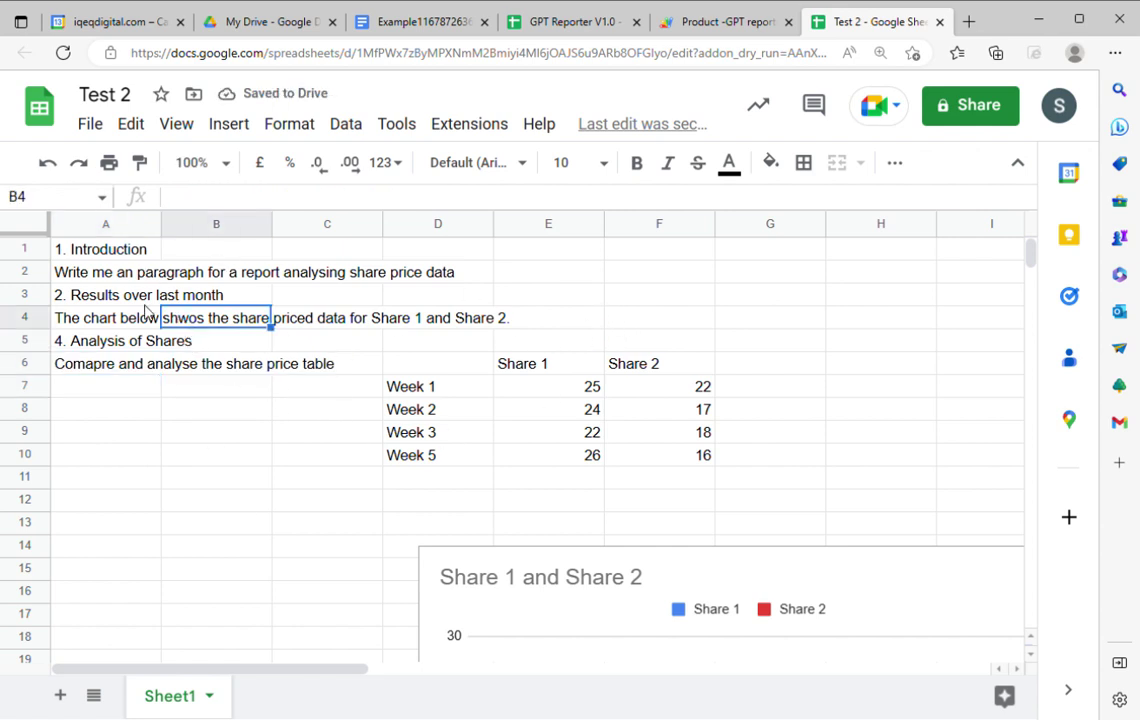
left_click(145, 313)
left_click(326, 200)
key("BackSpace")
key("BackSpace")
key("BackSpace")
type("ows")
key("Return")
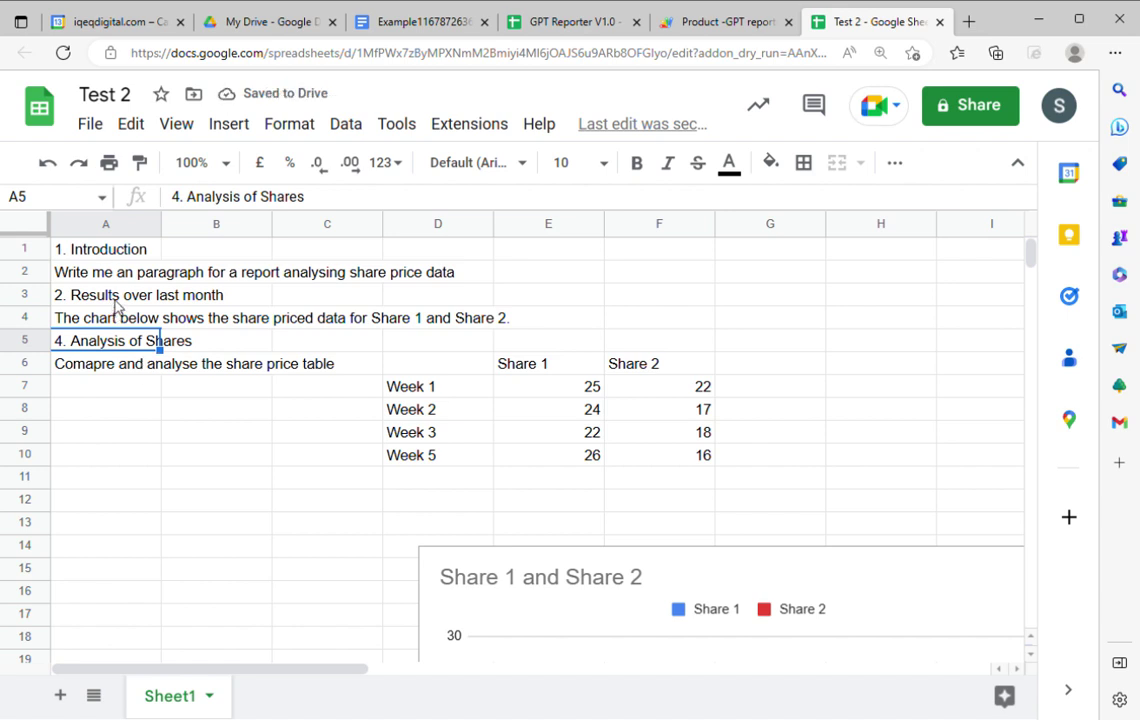
Renumber the section heading in cell A5 so it reads "3. Analysis of Shares".
left_click(190, 201)
key("BackSpace")
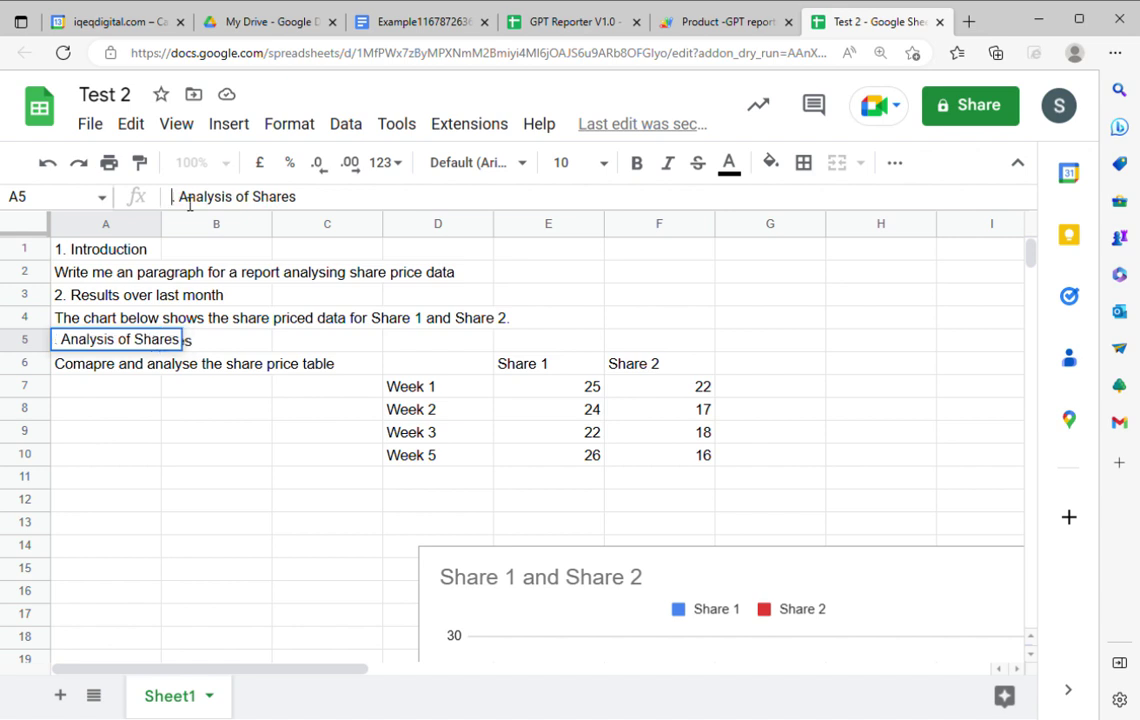
type("3")
key("Return")
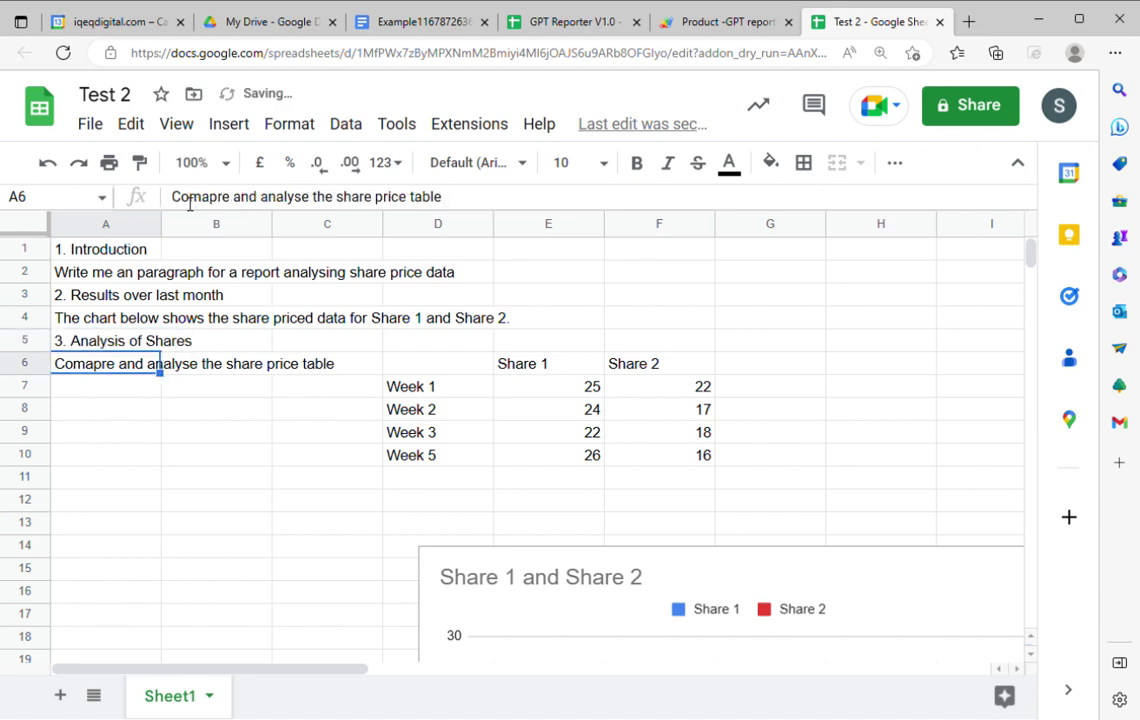
Select cell A1 and open the GPT reporter add-on's document field selection.
left_click(108, 245)
left_click(494, 128)
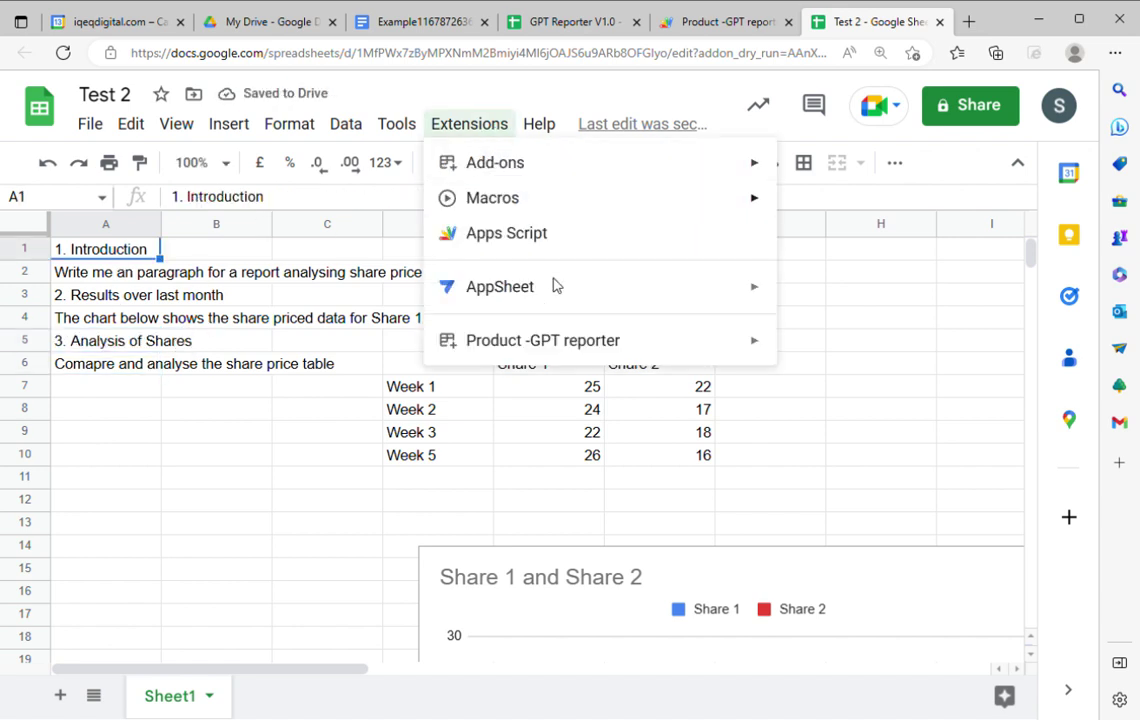
mouse_move(590, 346)
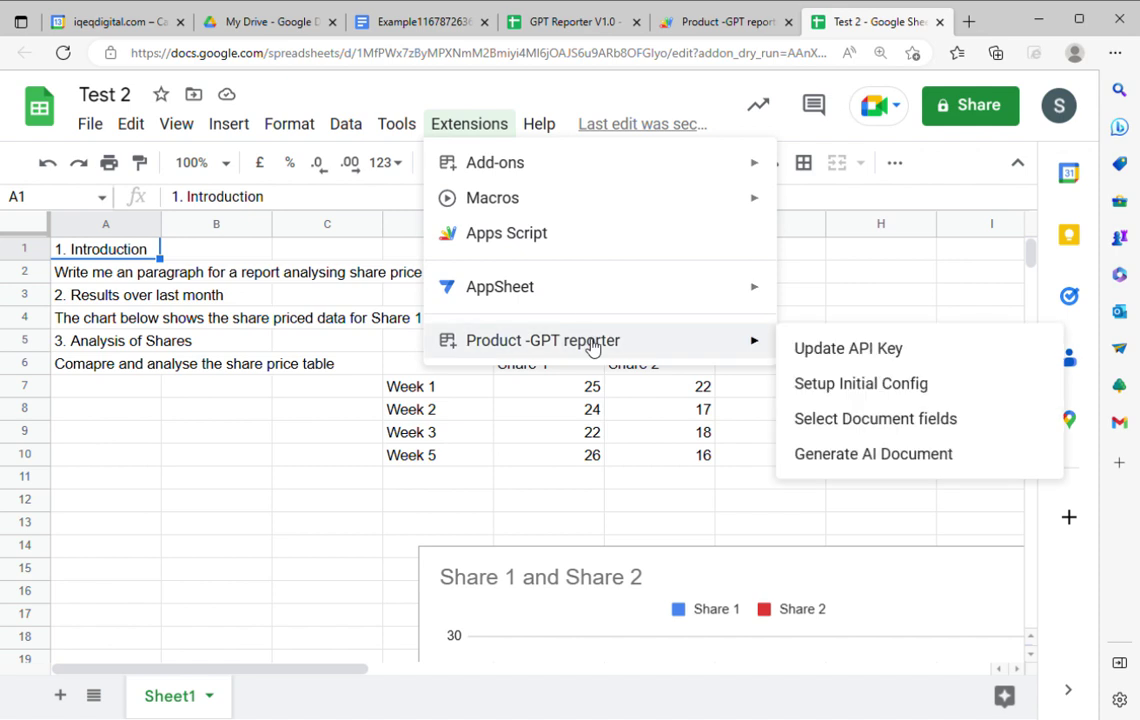
left_click(875, 416)
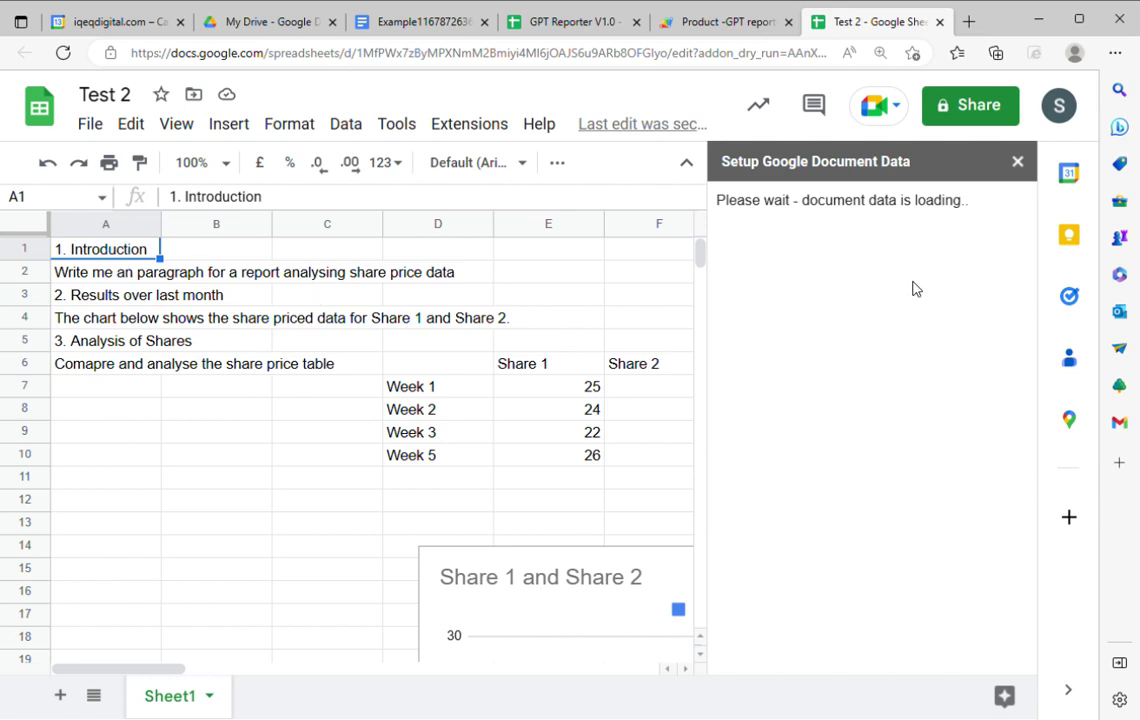
Clear the cell reference of the first HEADING1 field and fill it in again with A1.
left_click(880, 219)
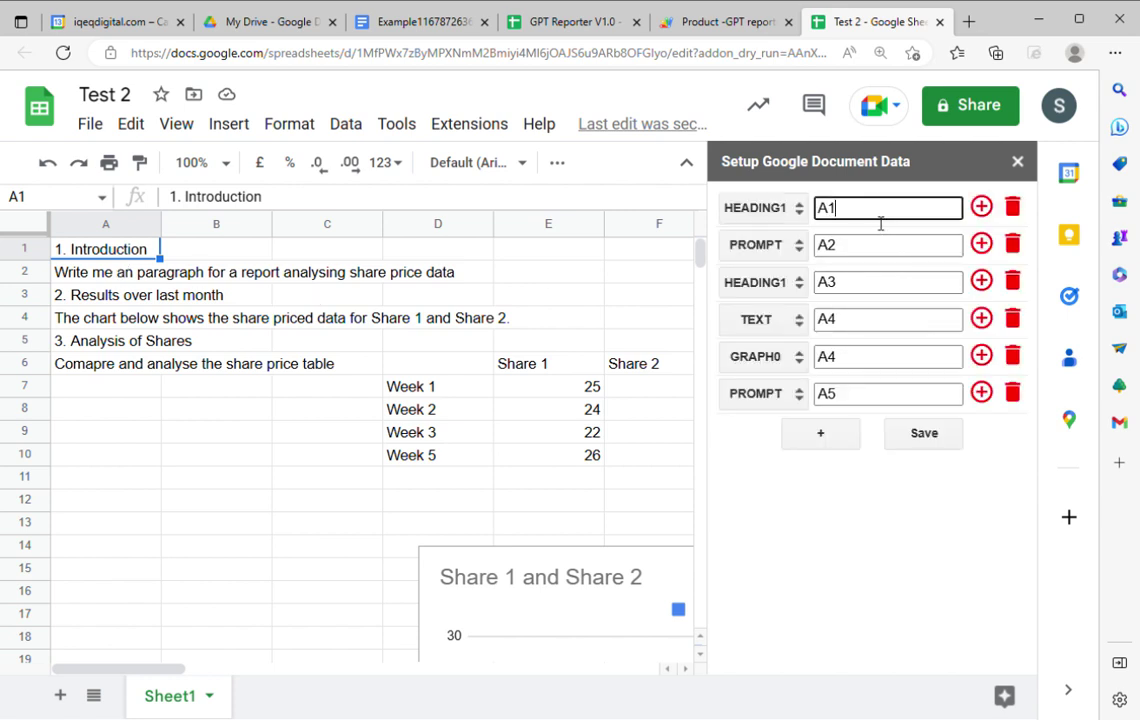
key("BackSpace")
left_click(120, 245)
left_click(860, 216)
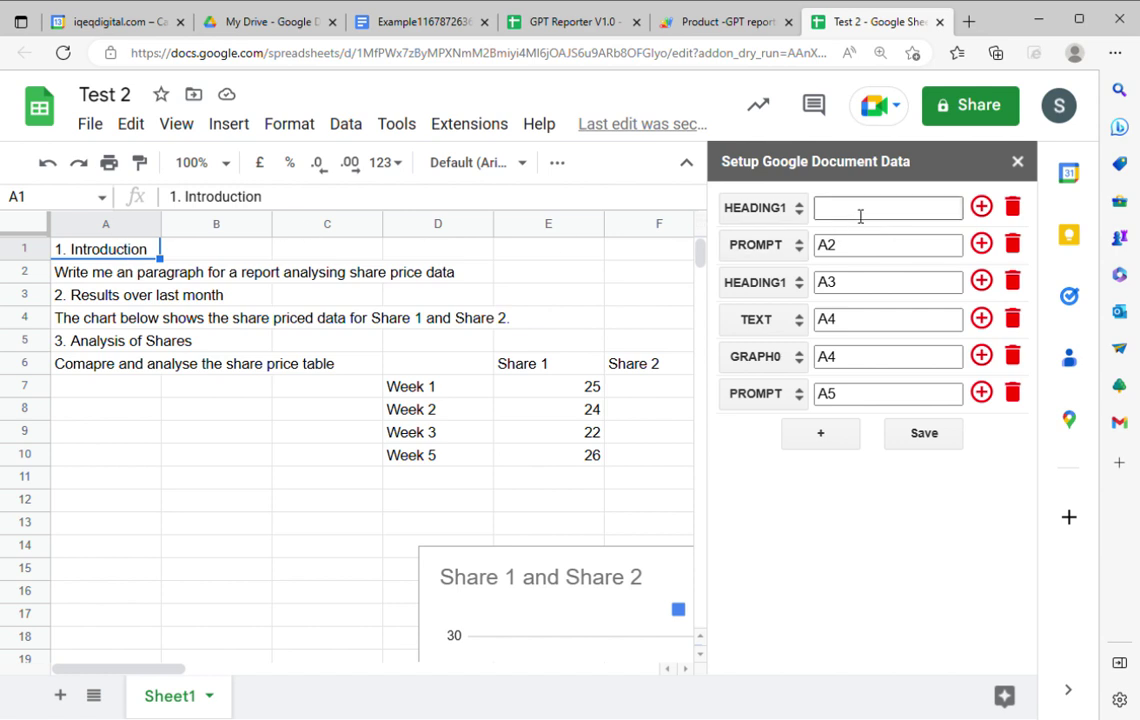
left_click(860, 216)
type("A1")
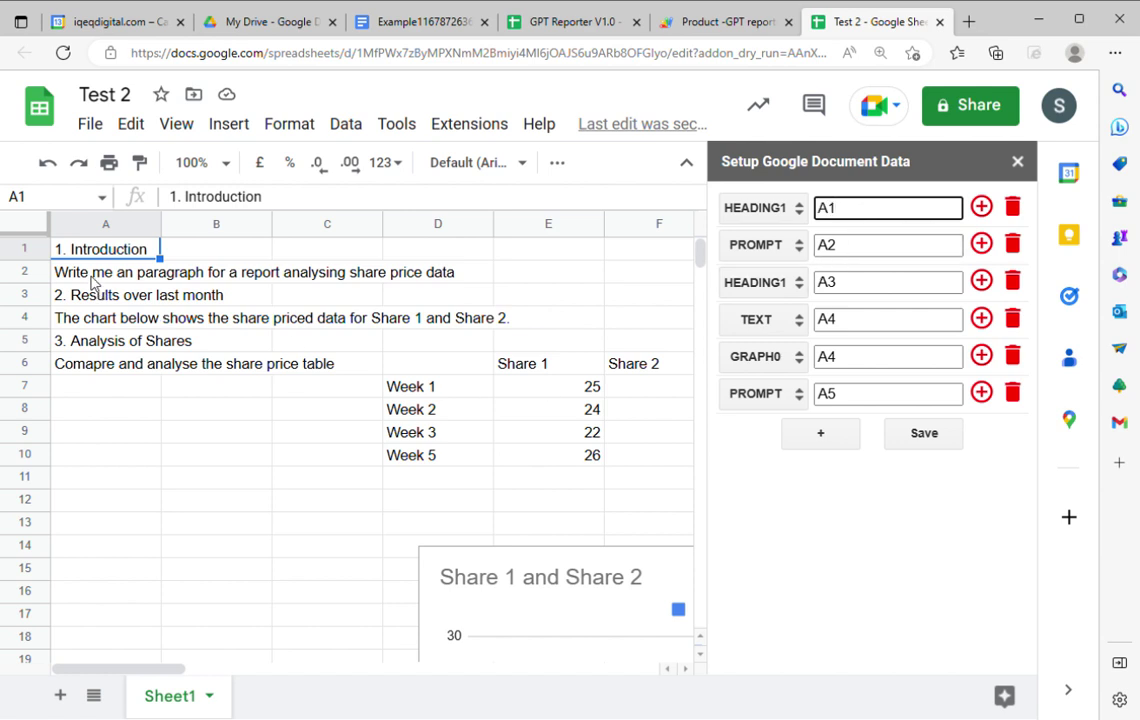
Delete all document fields below the first HEADING1 field.
left_click(1014, 246)
left_click(1014, 246)
left_click(1015, 248)
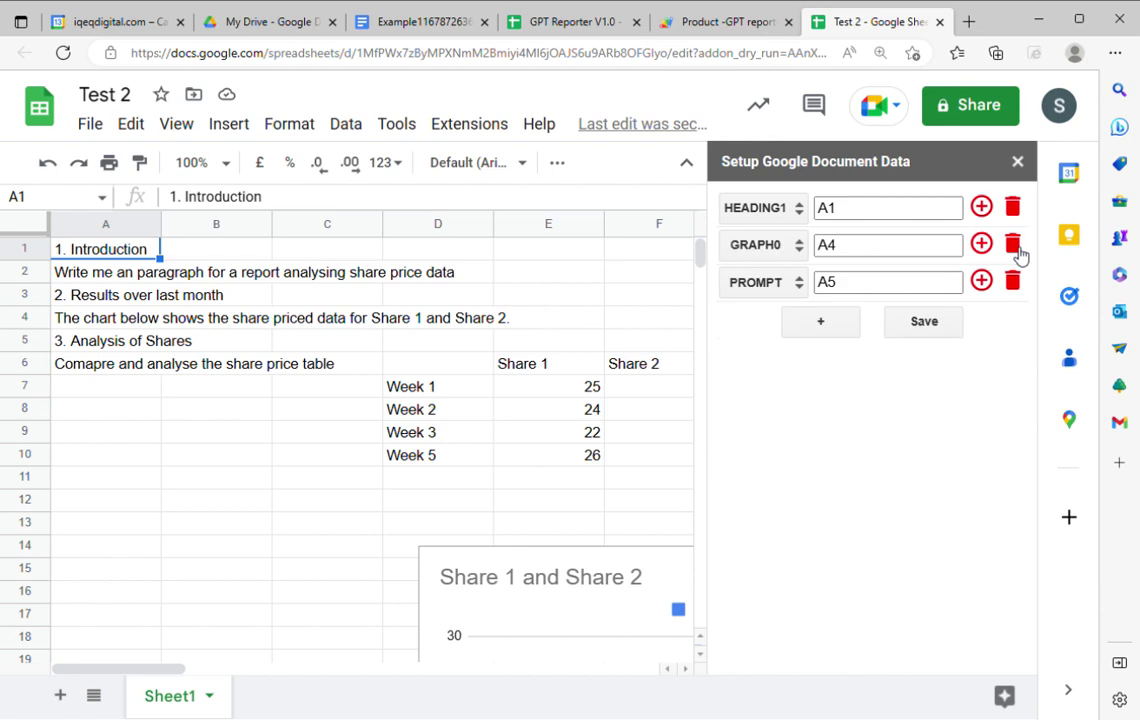
left_click(1015, 248)
left_click(1012, 245)
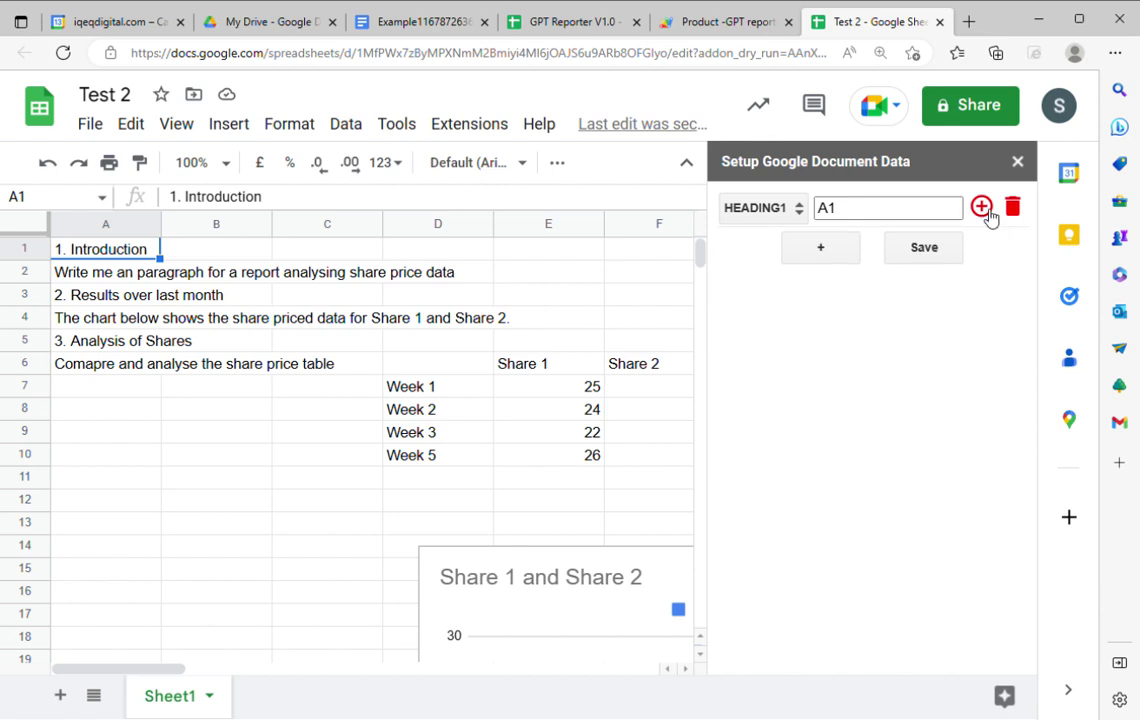
Add a PROMPT field that references cell A2 below the first heading field.
left_click(983, 209)
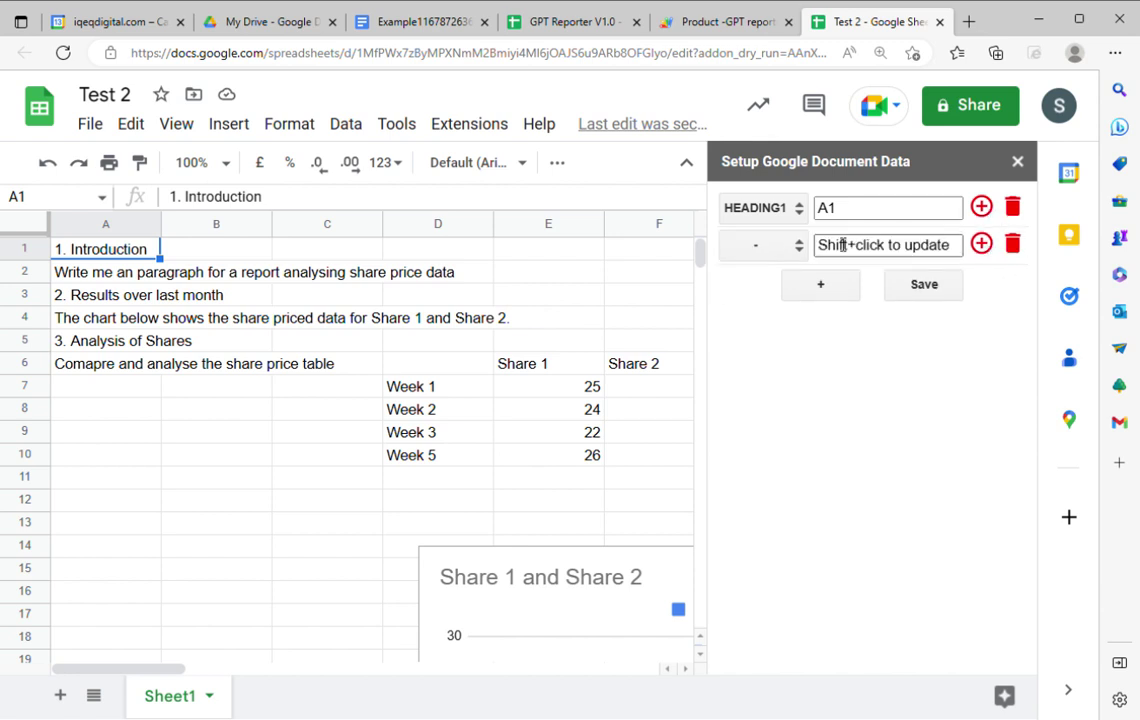
left_click(64, 281)
left_click(905, 250)
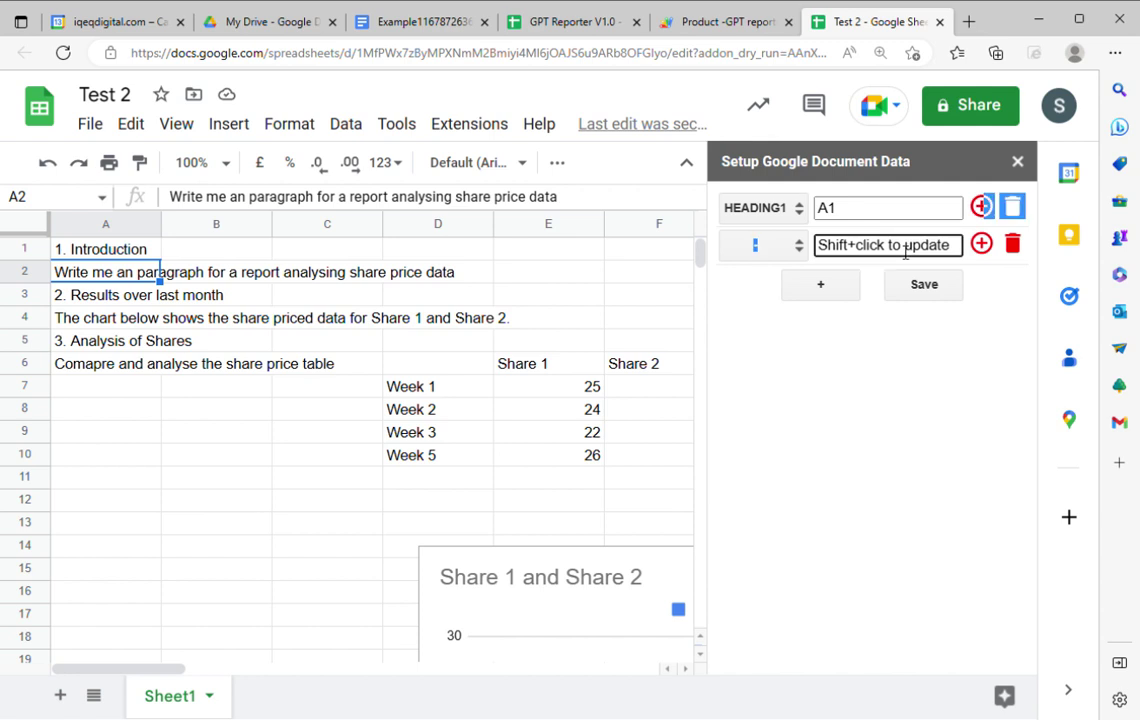
left_click(865, 252, "shift")
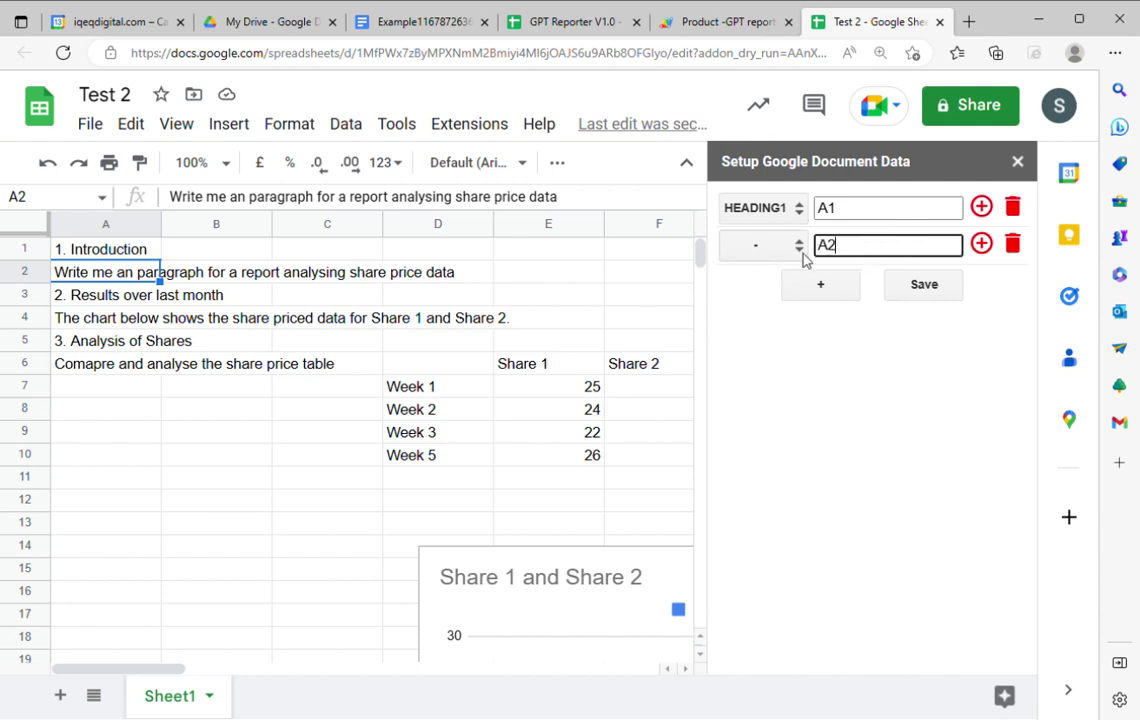
left_click(786, 292)
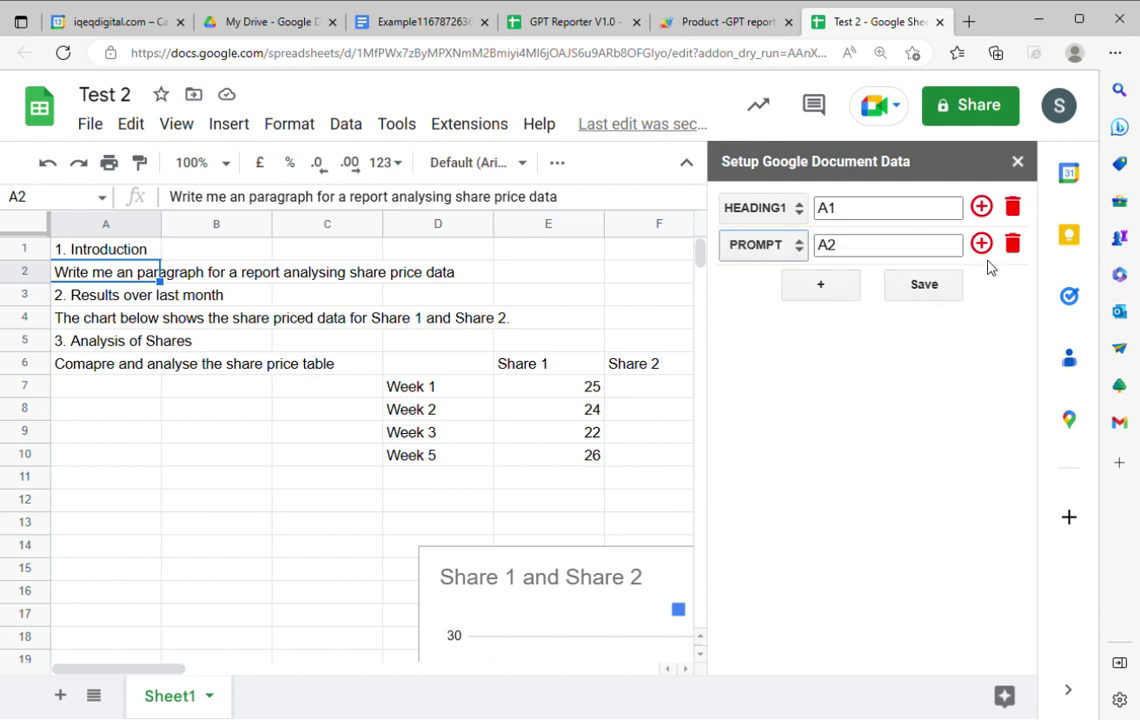
Add a HEADING1 field that references cell A3 for the results section heading.
left_click(984, 249)
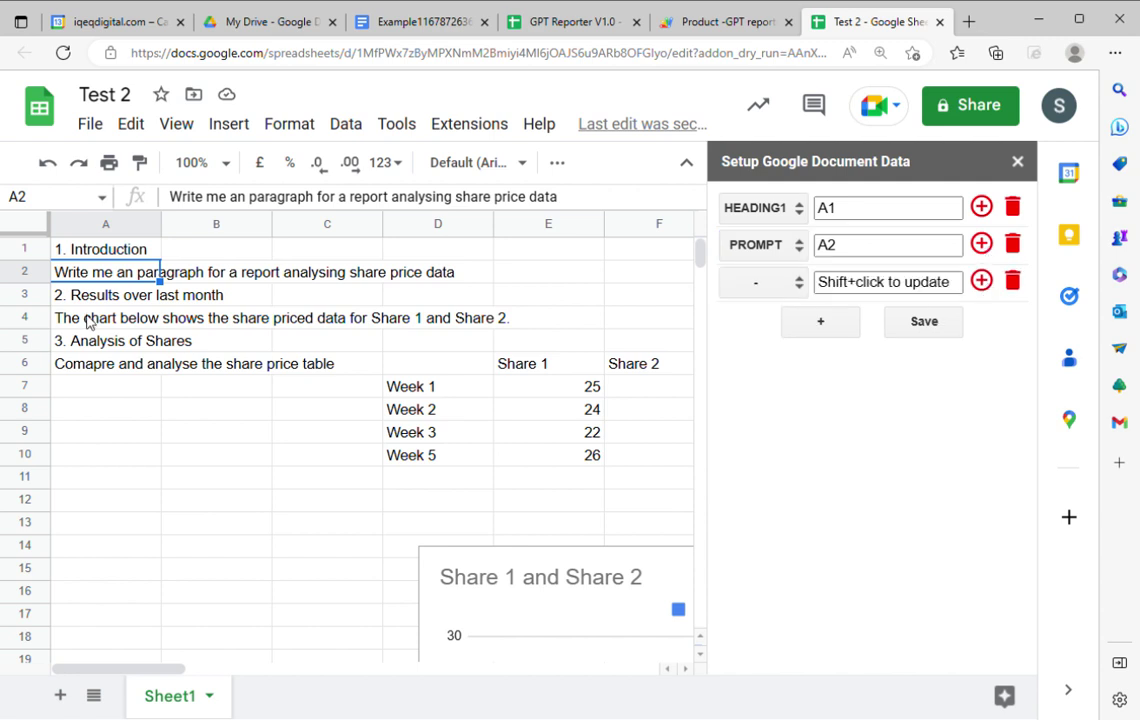
left_click(157, 294)
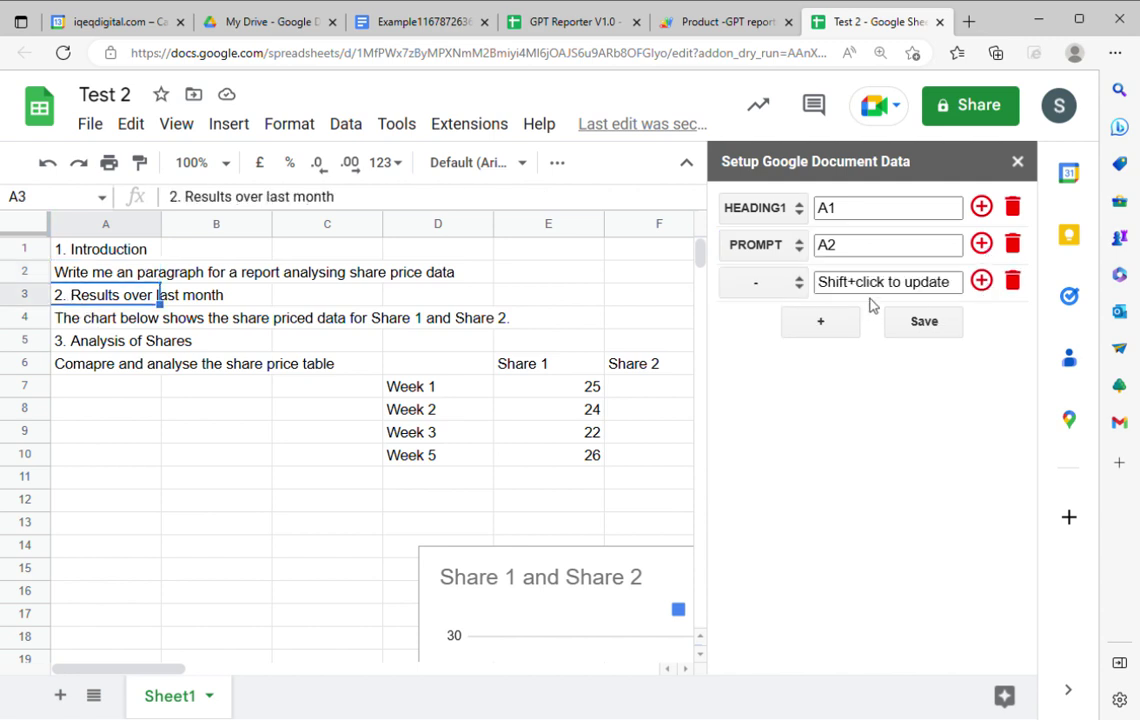
left_click(784, 287)
key("Down")
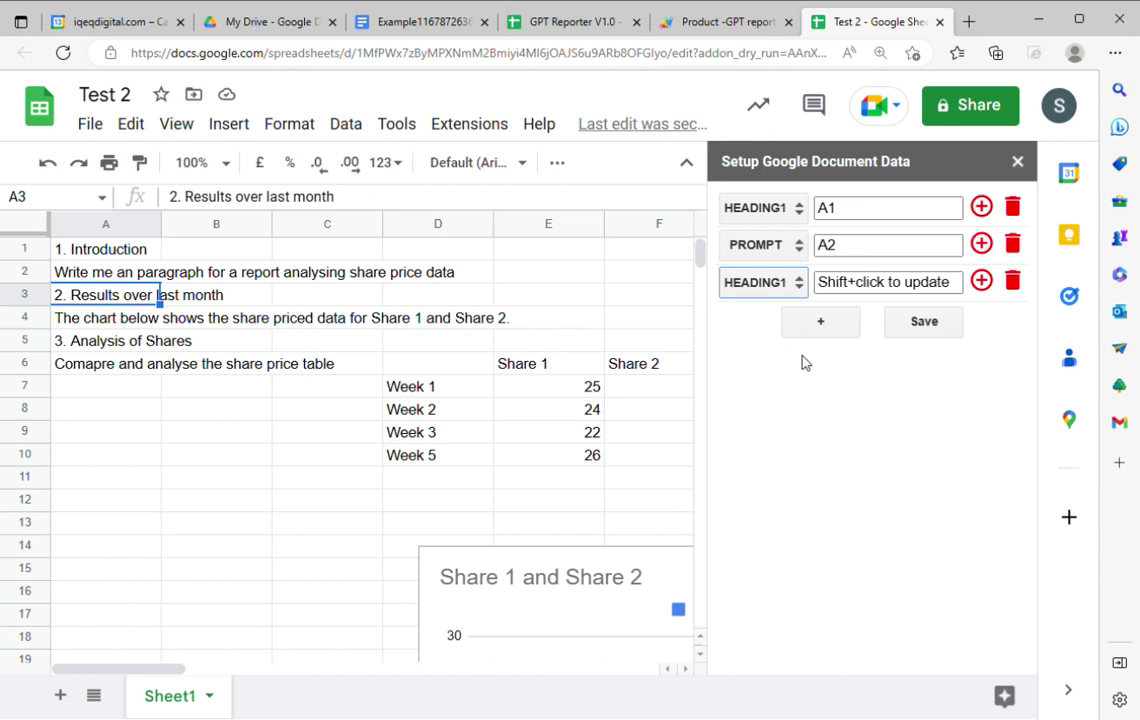
left_click(883, 287)
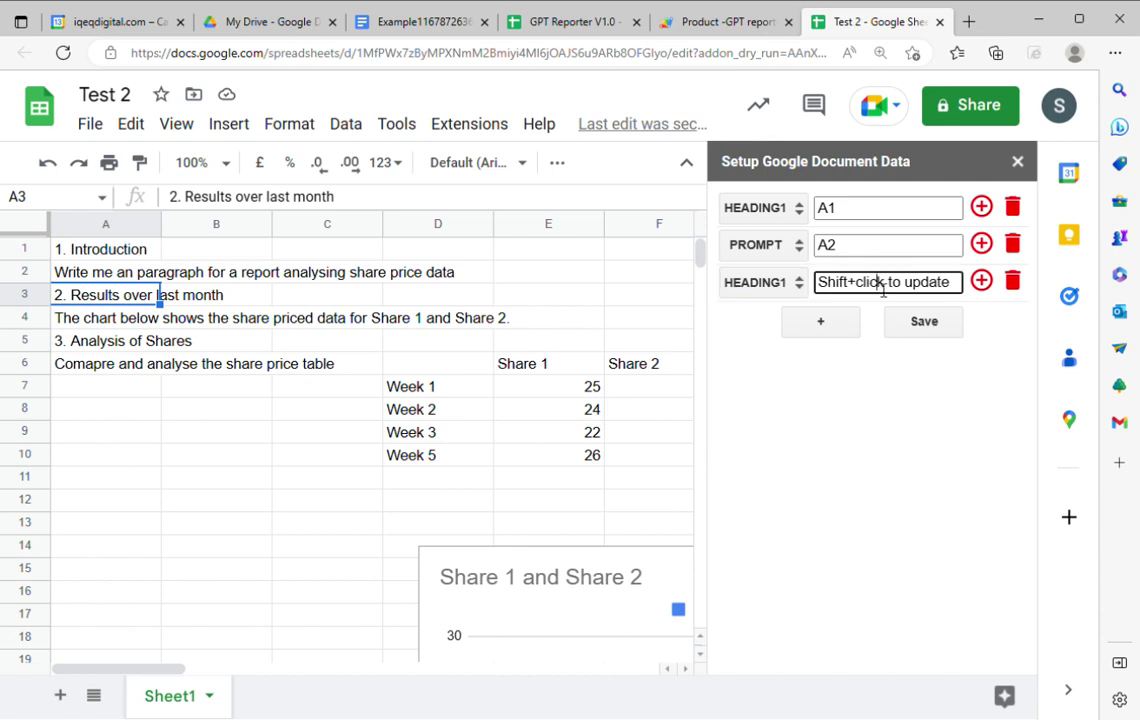
left_click(883, 287, "shift")
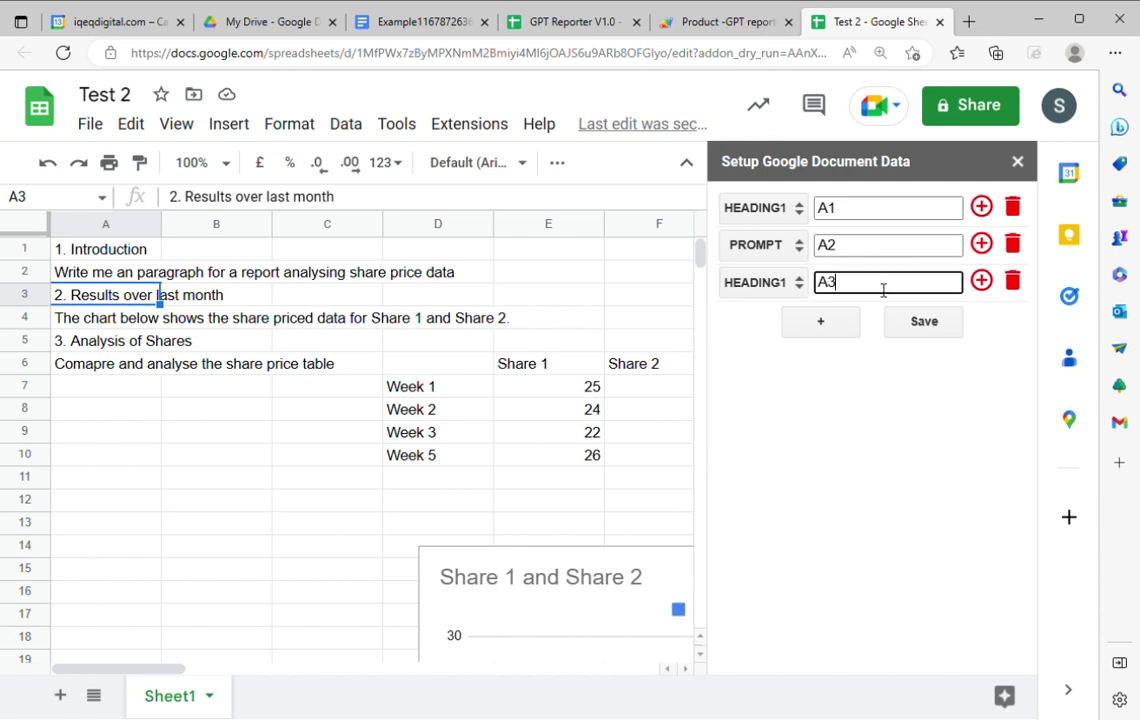
Add a TEXT field that references cell A4 for the chart description.
left_click(983, 285)
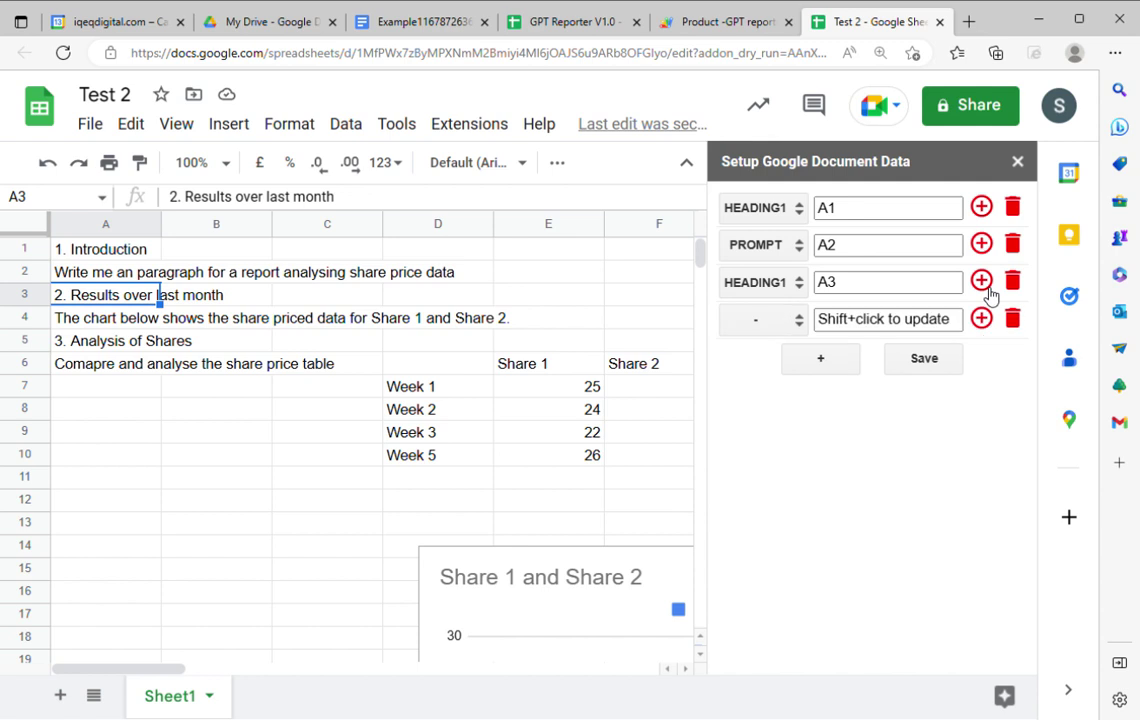
left_click(91, 326)
left_click(763, 320)
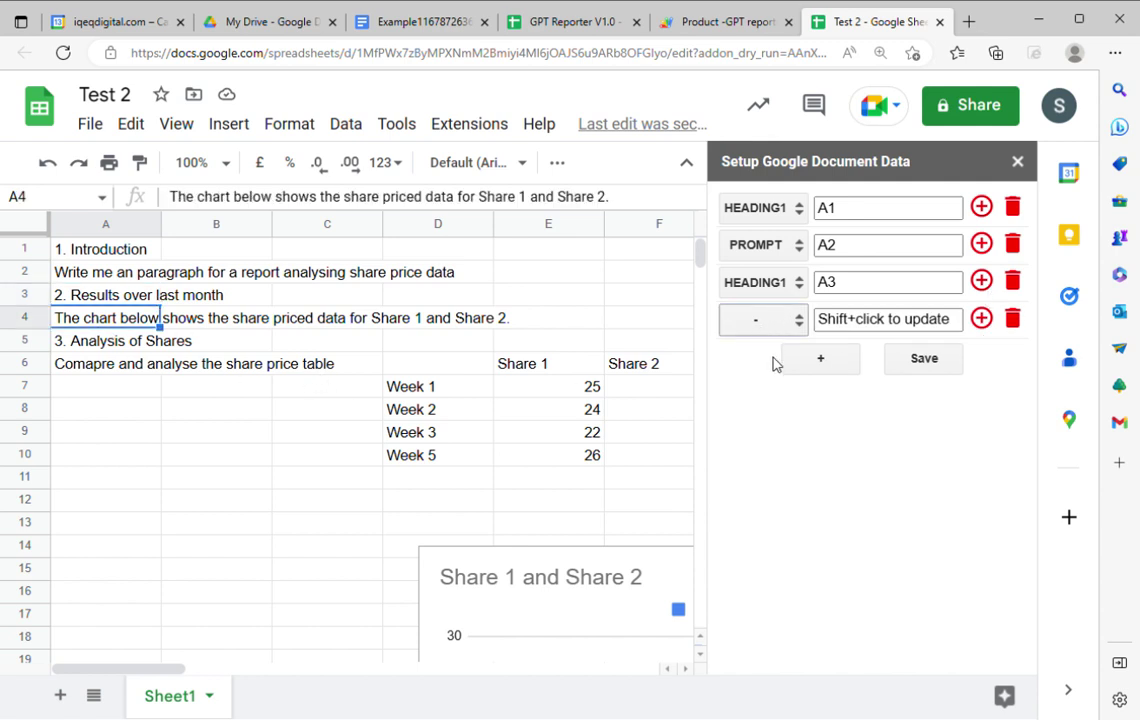
key("t")
left_click(872, 328, "shift")
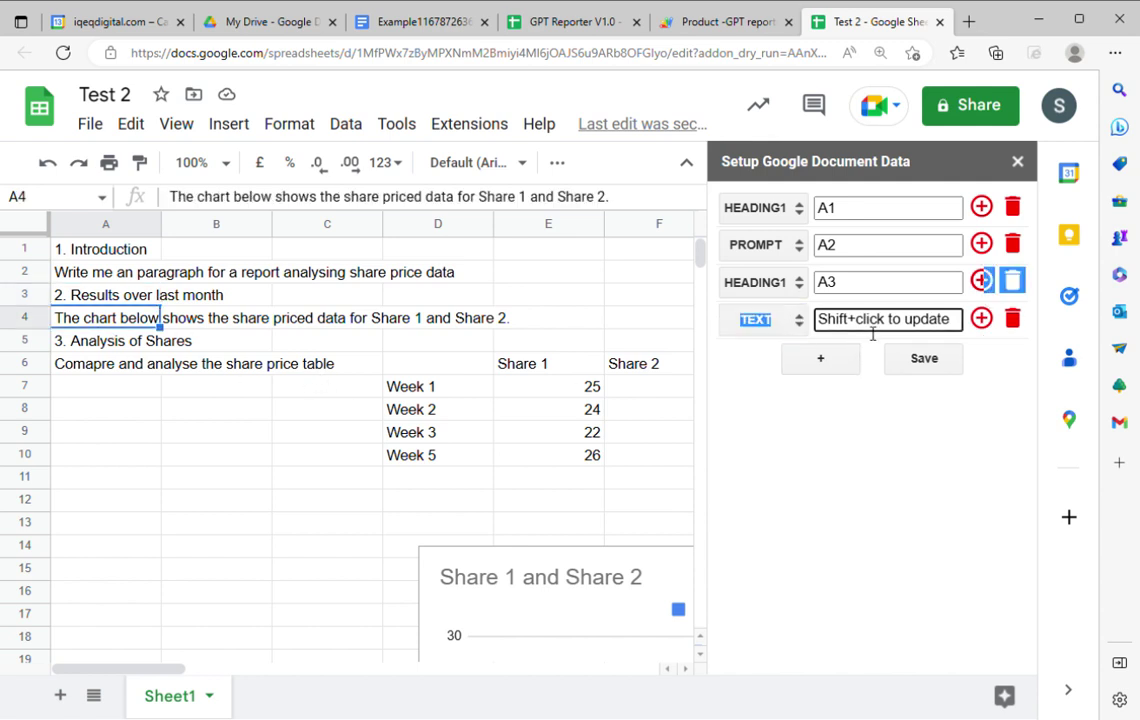
Add a GRAPH0 field with cell reference A4 below the text field.
left_click(982, 322)
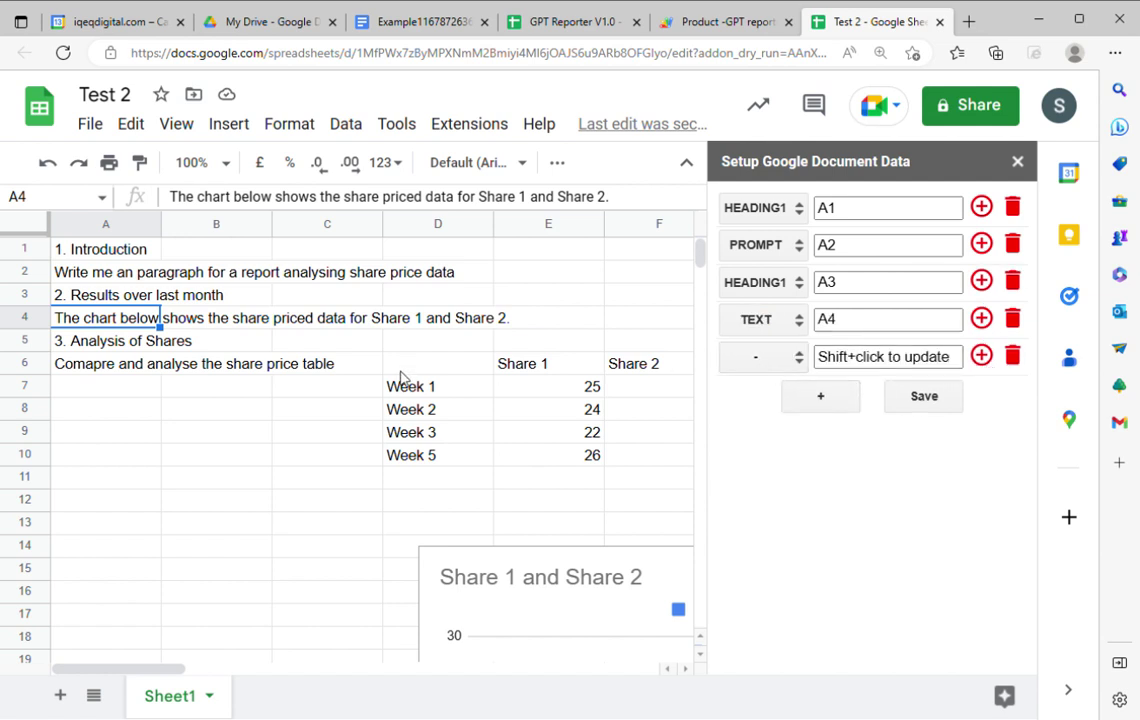
left_click(768, 358)
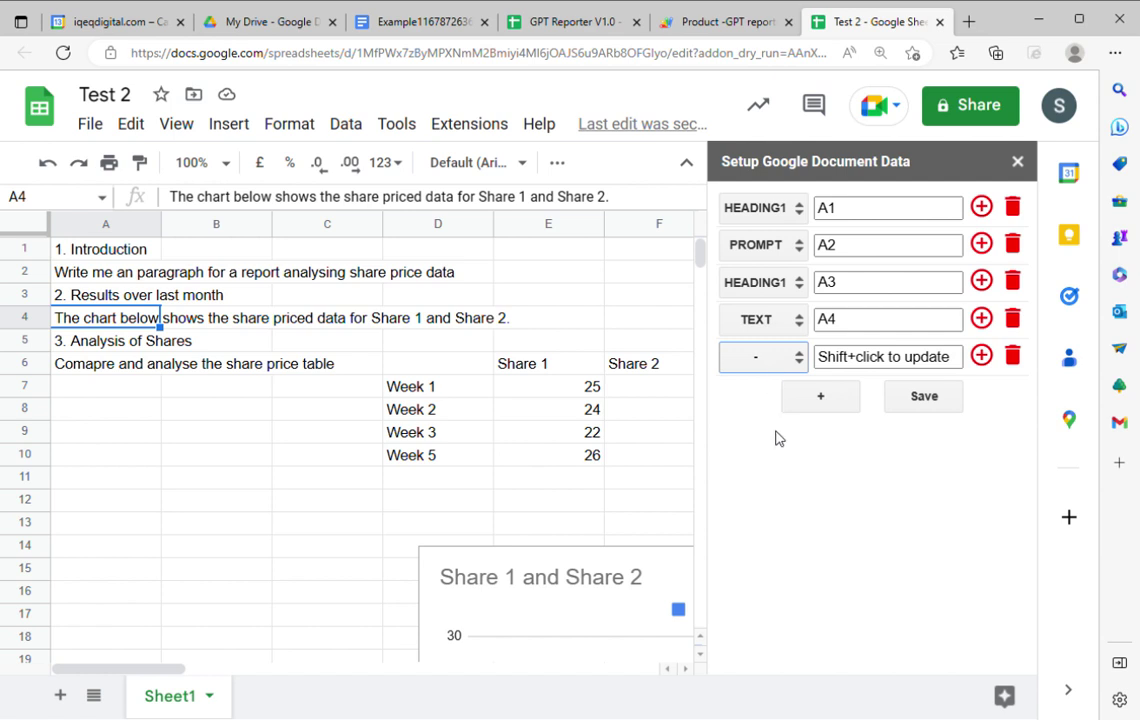
key("g")
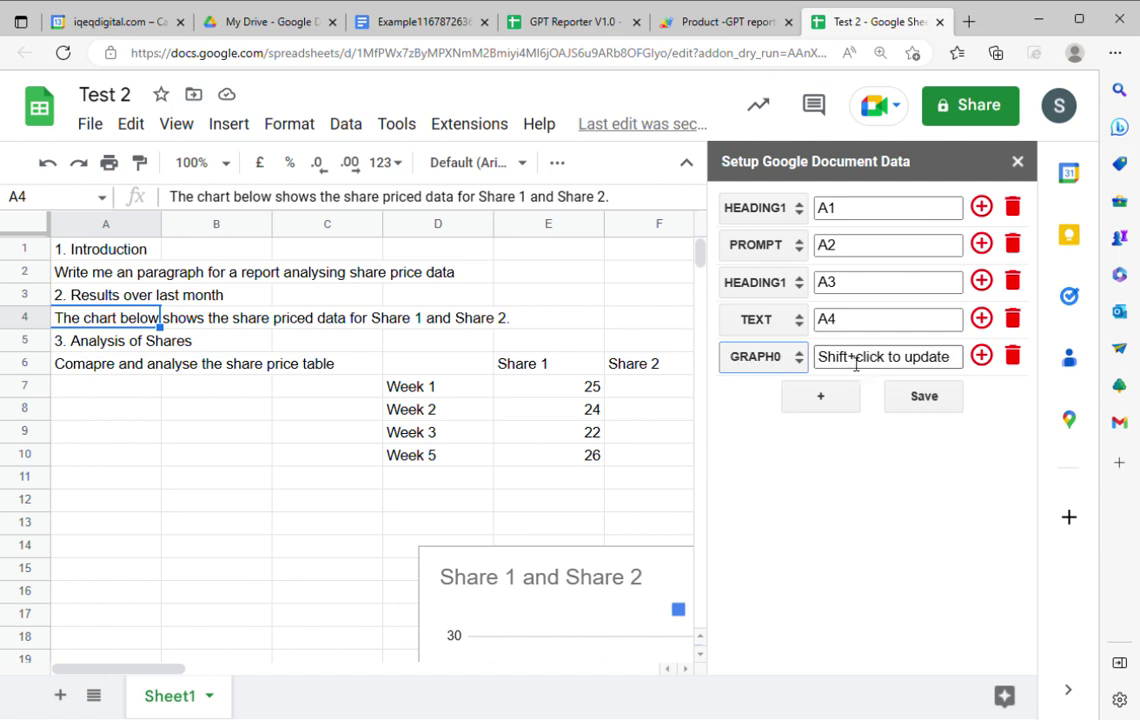
left_click(855, 358, "shift")
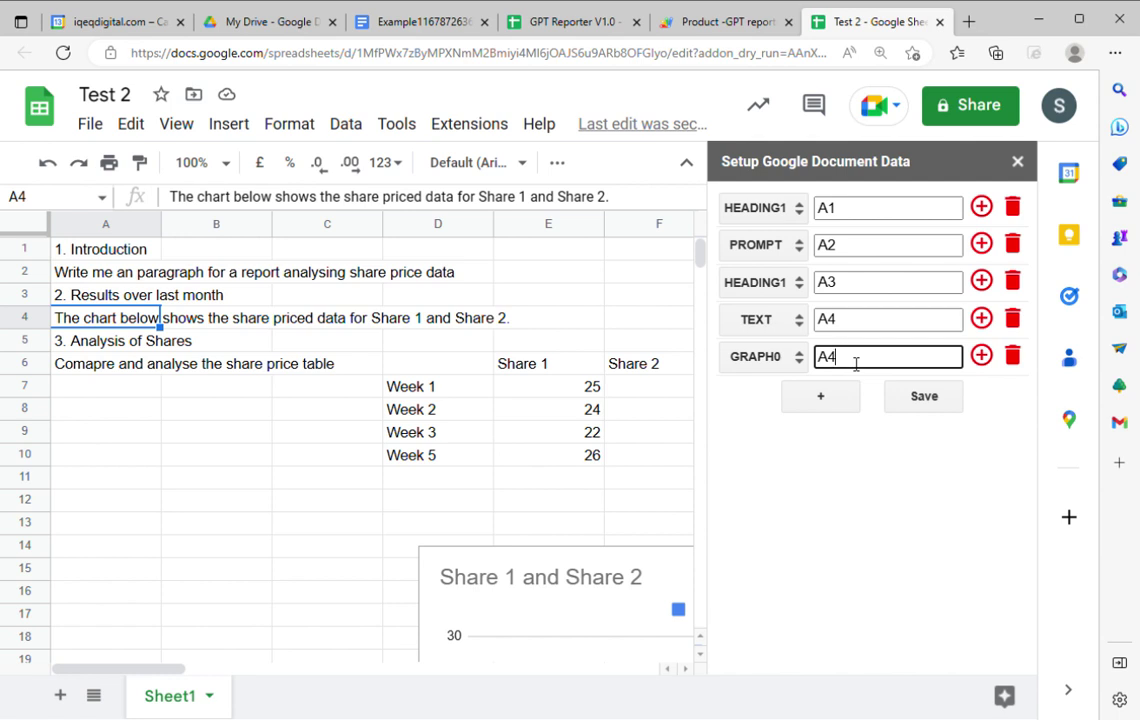
Add a HEADING1 field that references cell A5 for the share analysis heading.
left_click(981, 358)
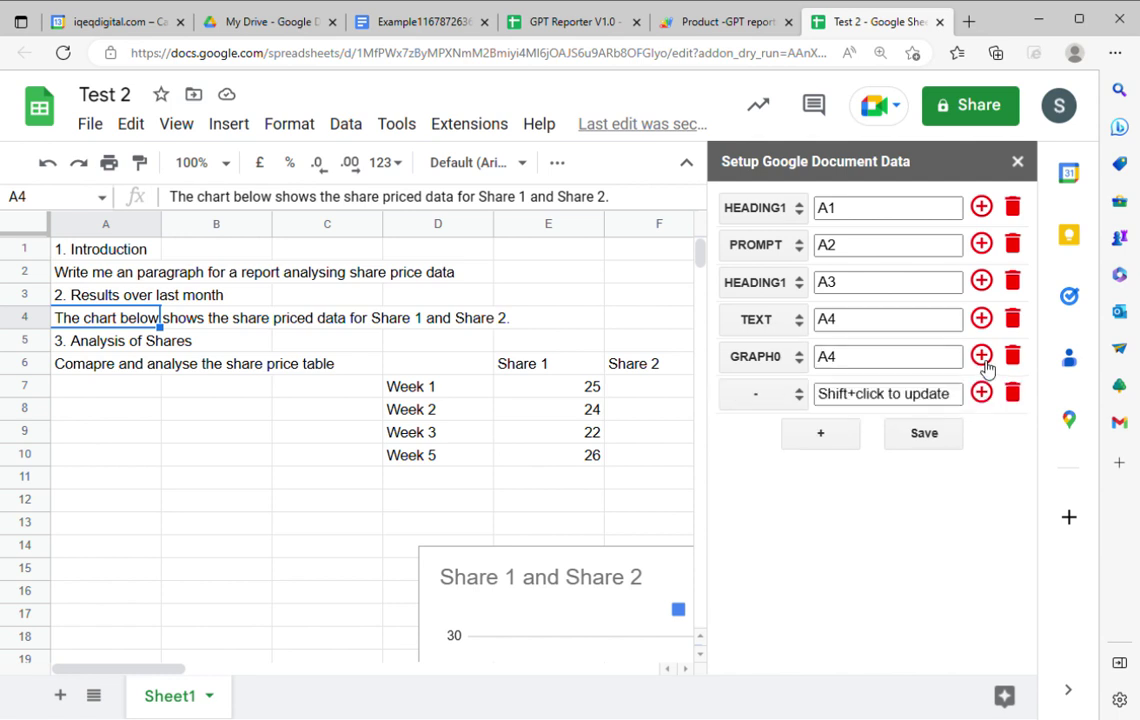
left_click(84, 344)
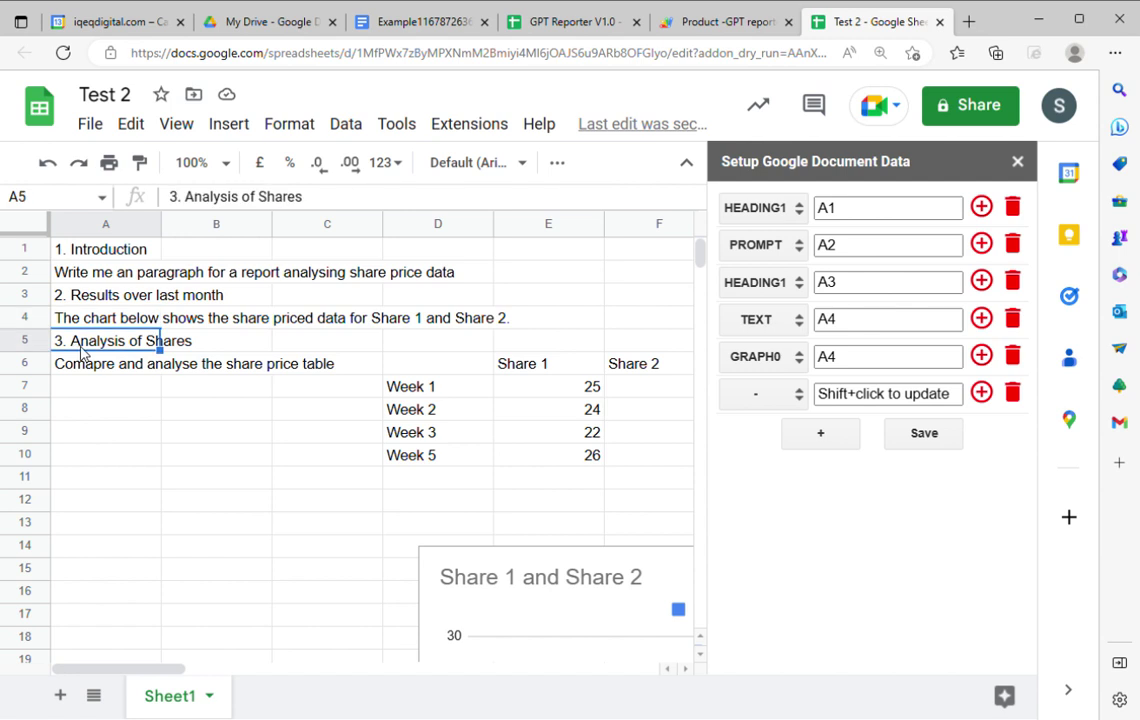
left_click(895, 396, "shift")
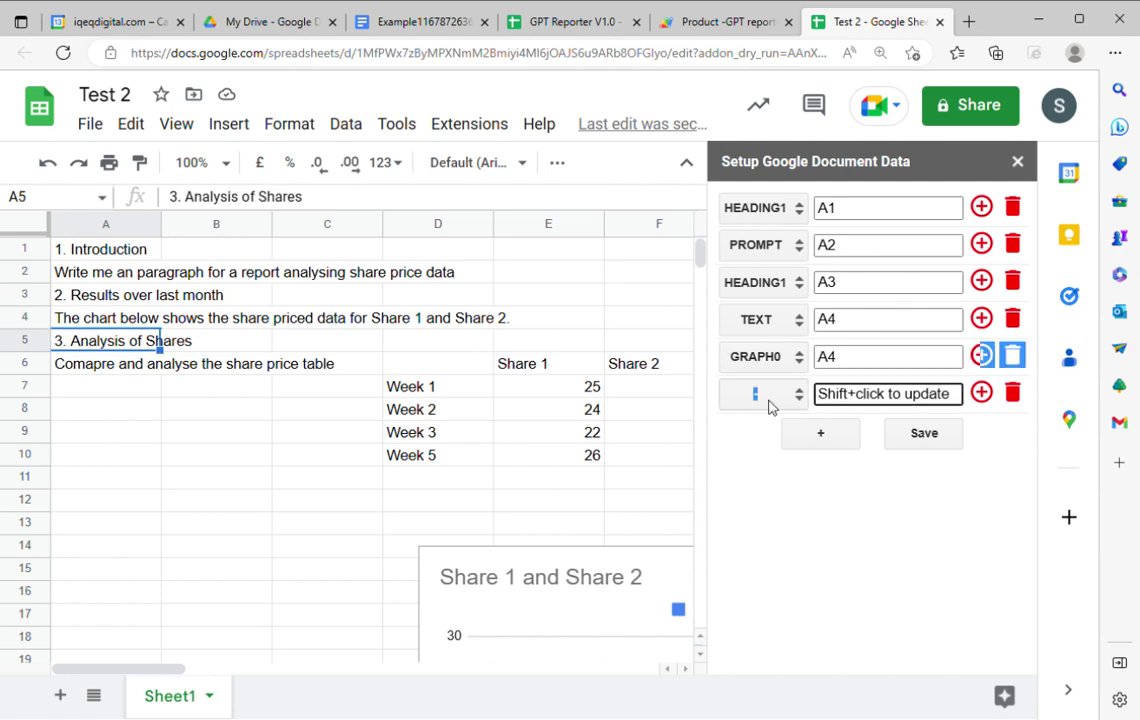
left_click(778, 394)
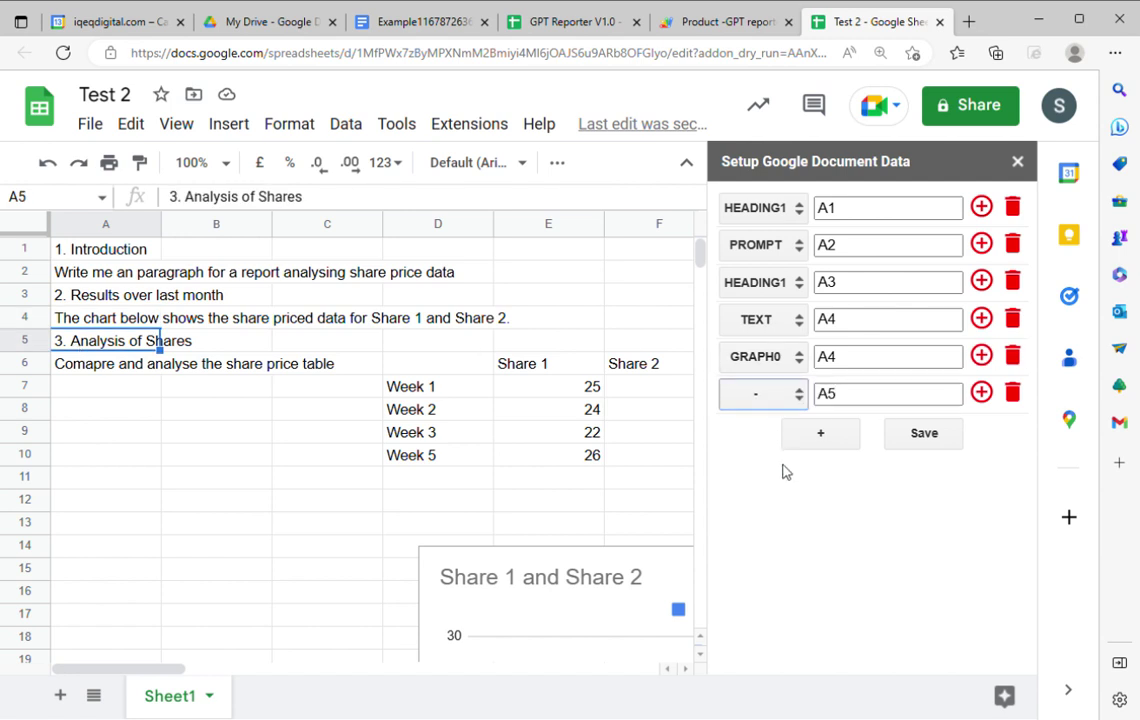
left_click(712, 463)
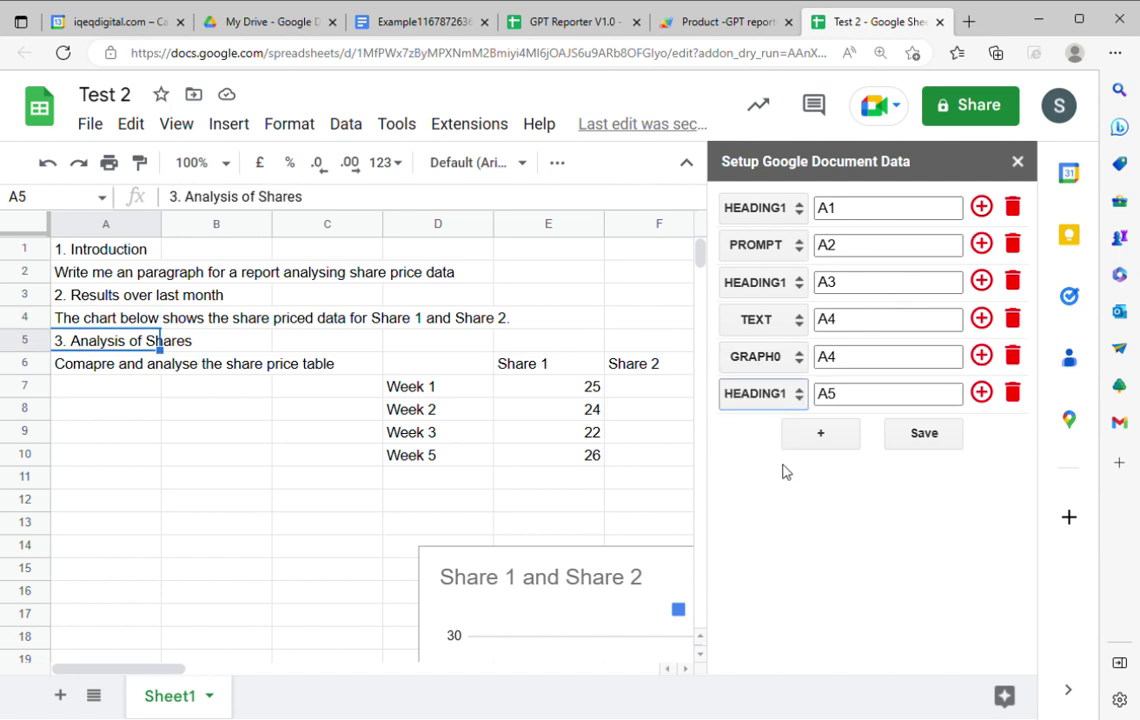
Correct the spelling of the prompt in cell A6 so it reads "Compare and analyse the share price table".
left_click(88, 364)
left_click(230, 203)
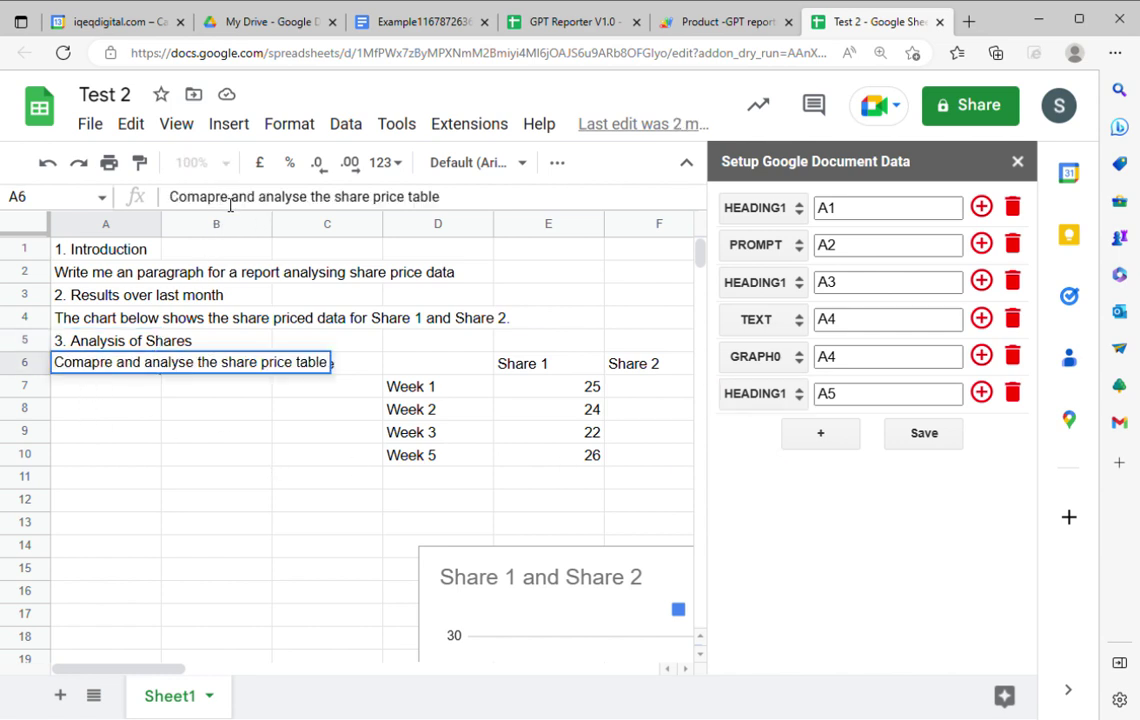
key("BackSpace")
key("BackSpace")
type("are")
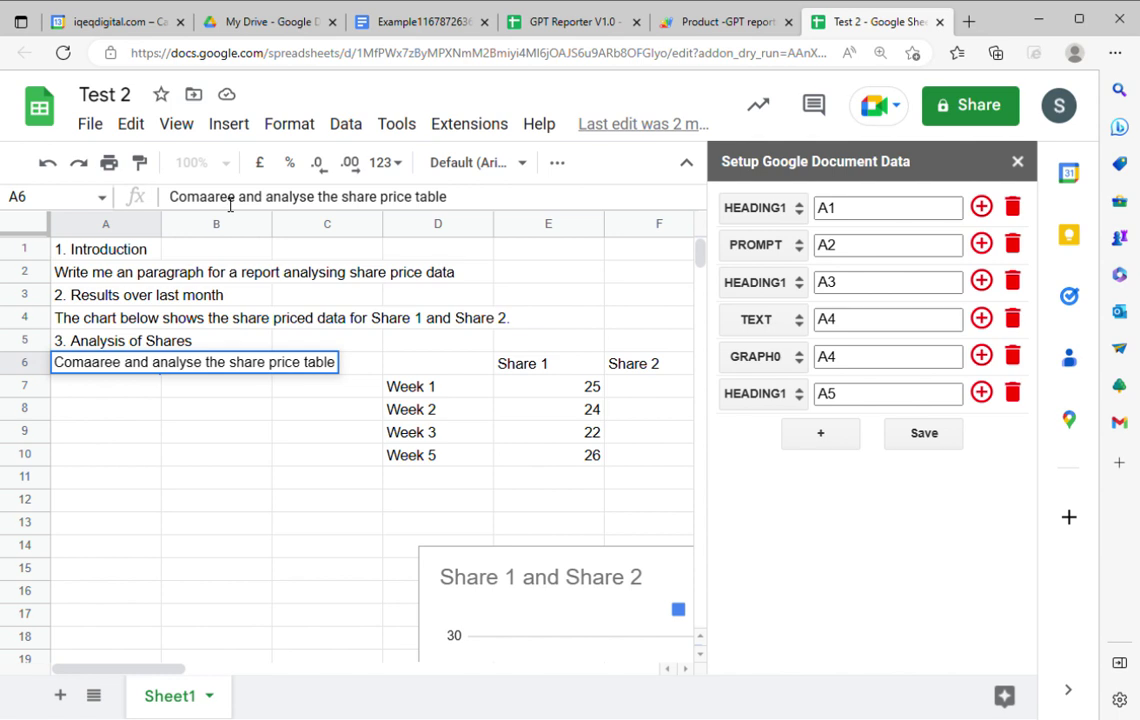
key("Delete")
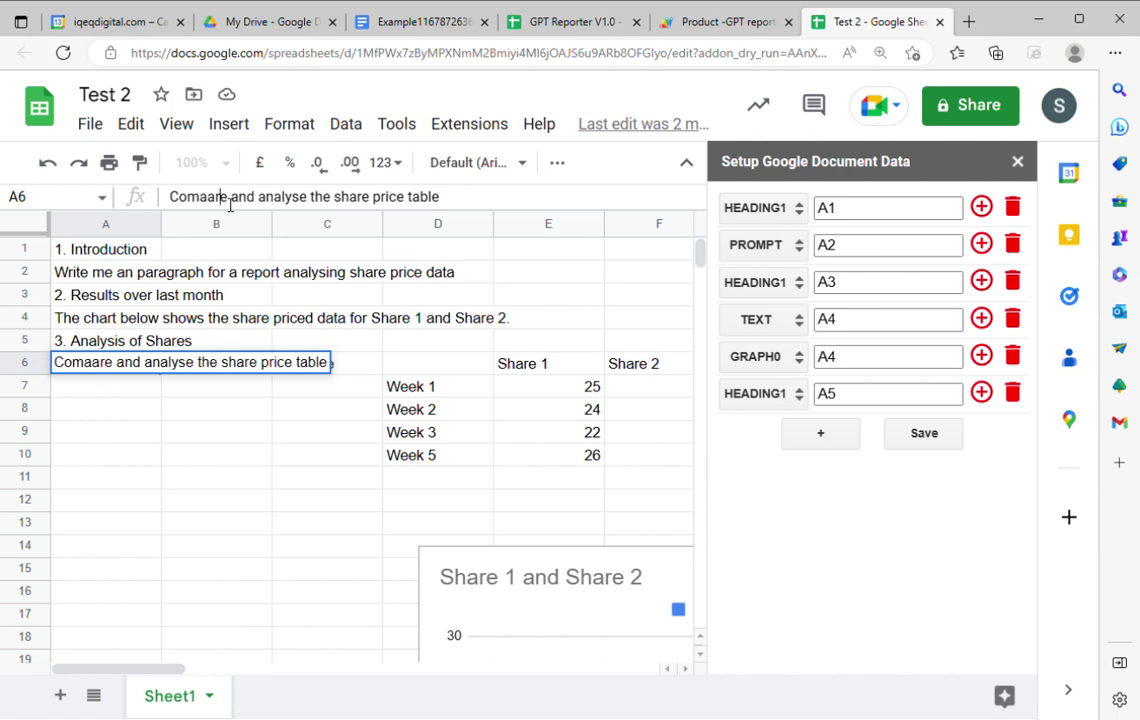
left_click(402, 434)
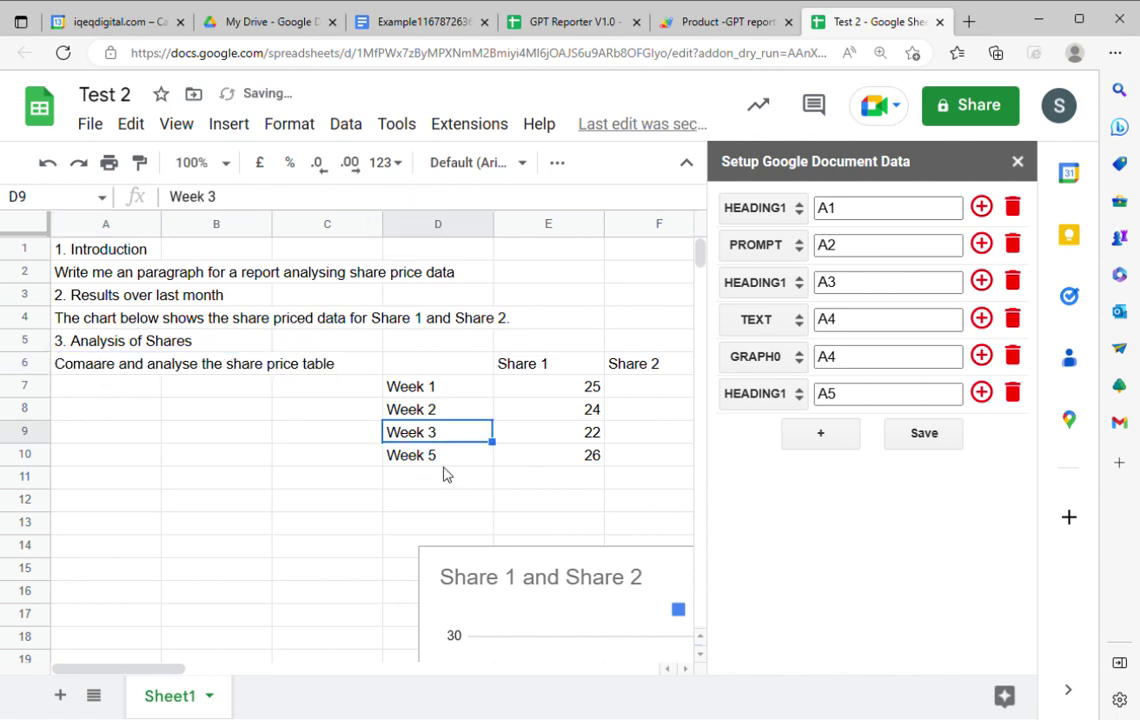
left_click_drag(434, 463, 611, 375)
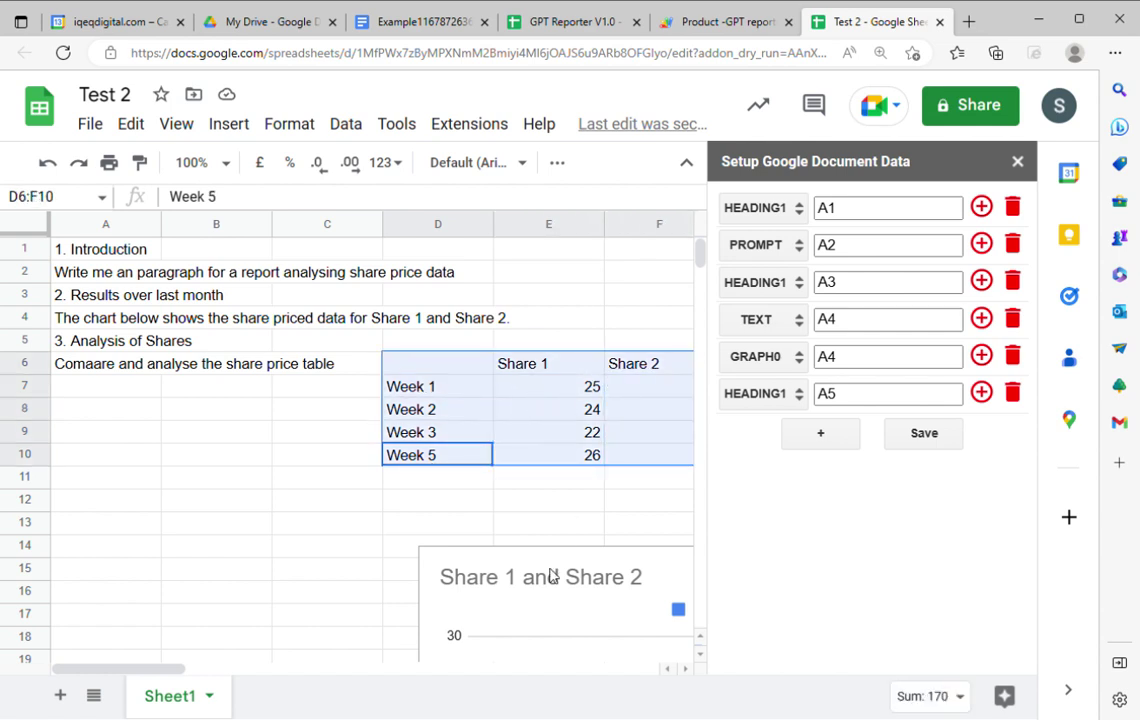
left_click_drag(158, 669, 135, 676)
left_click(95, 364)
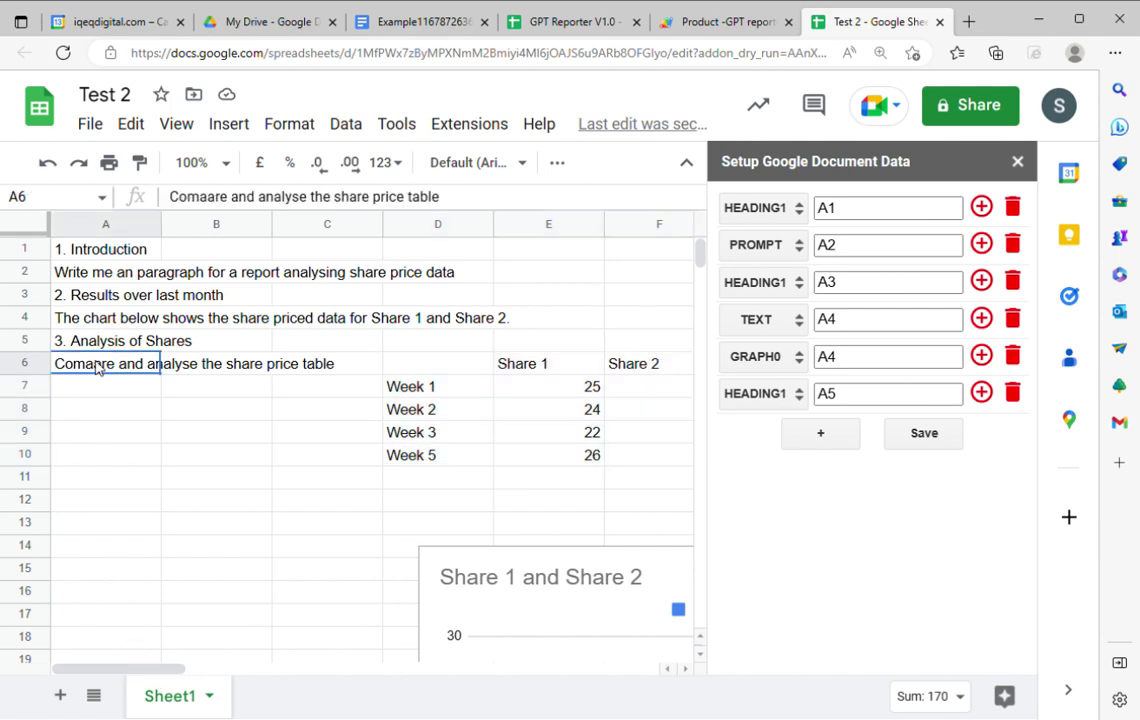
left_click(214, 199)
key("BackSpace")
type("p")
left_click(128, 478)
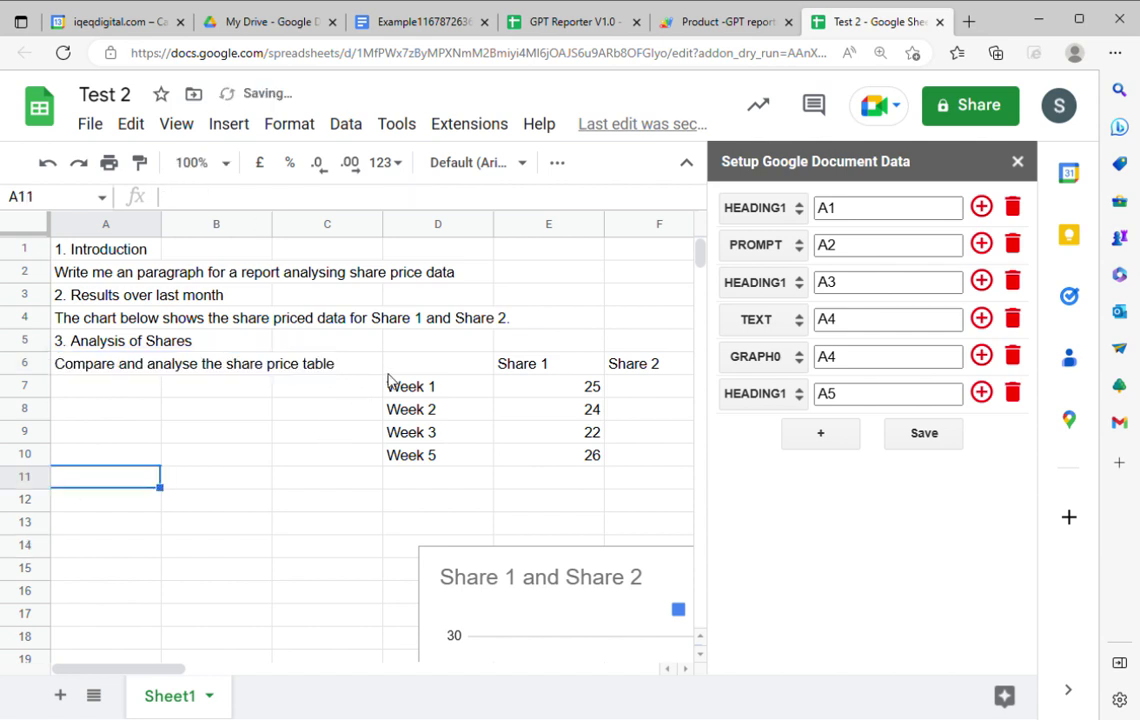
Add a PROMPT field that references the share price table D6:F10 together with the prompt in cell A6.
left_click_drag(415, 364, 624, 463)
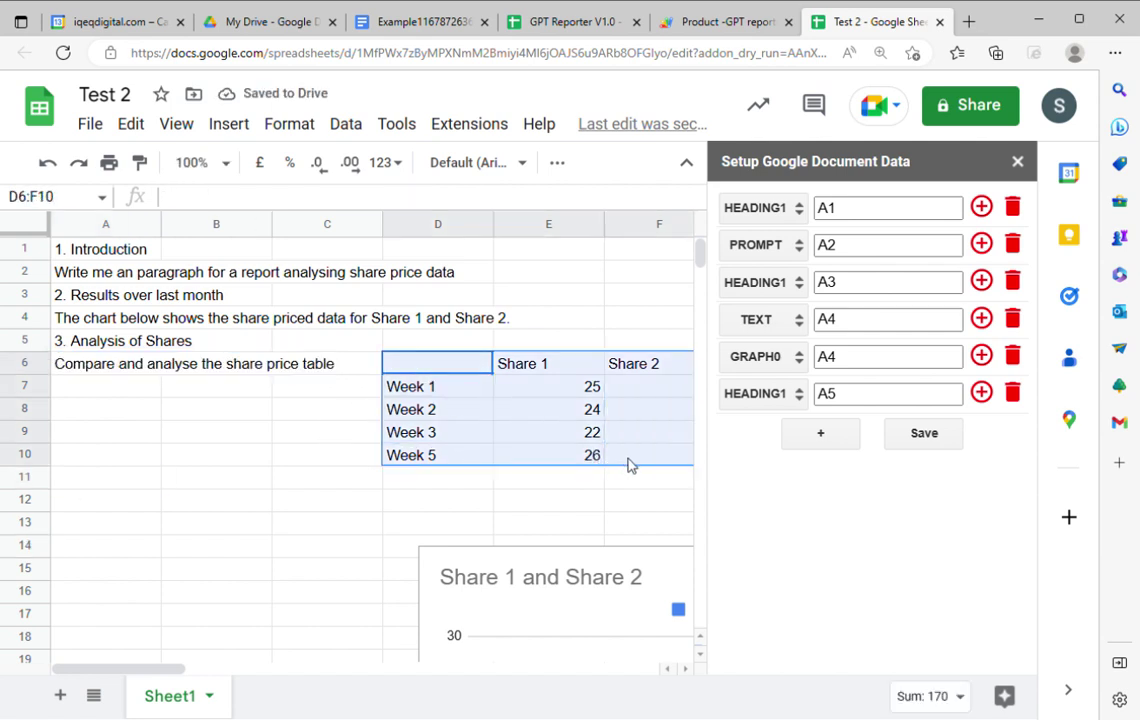
left_click(981, 393)
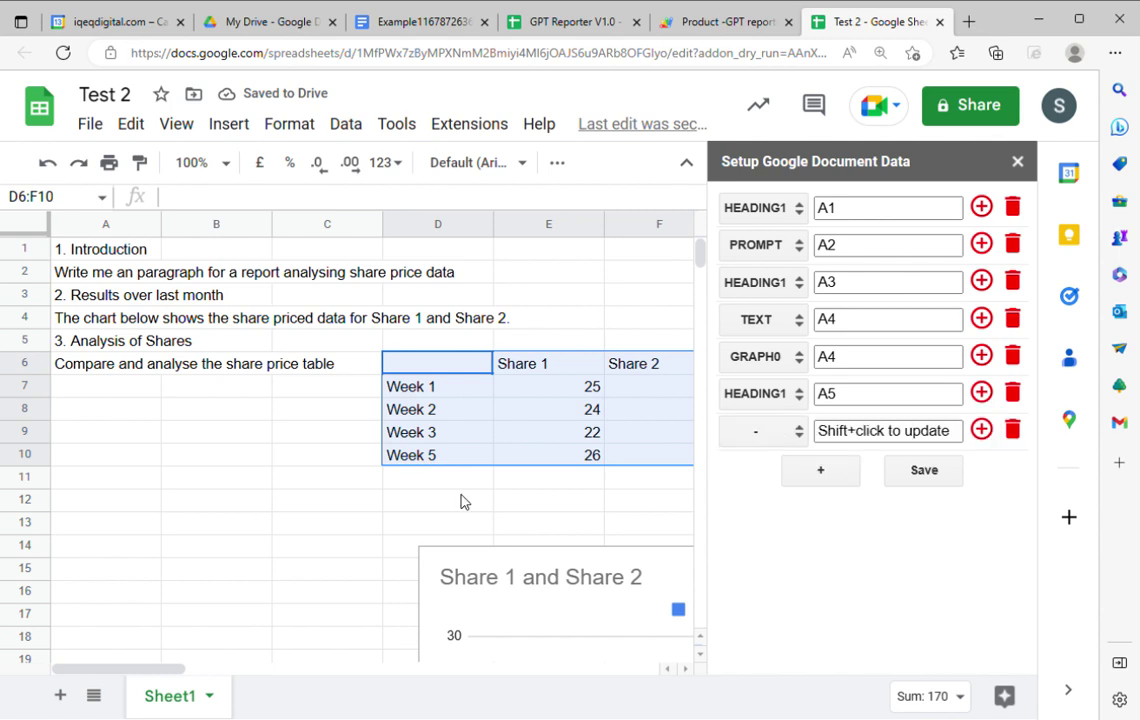
left_click(76, 370)
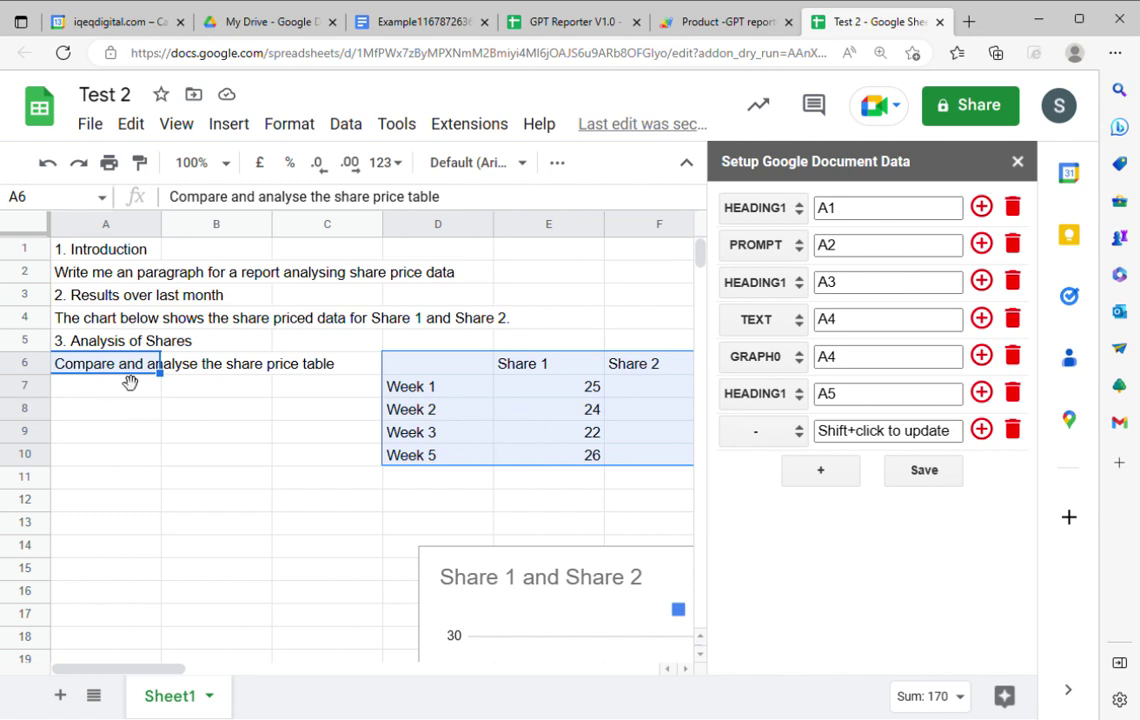
left_click(860, 445, "shift")
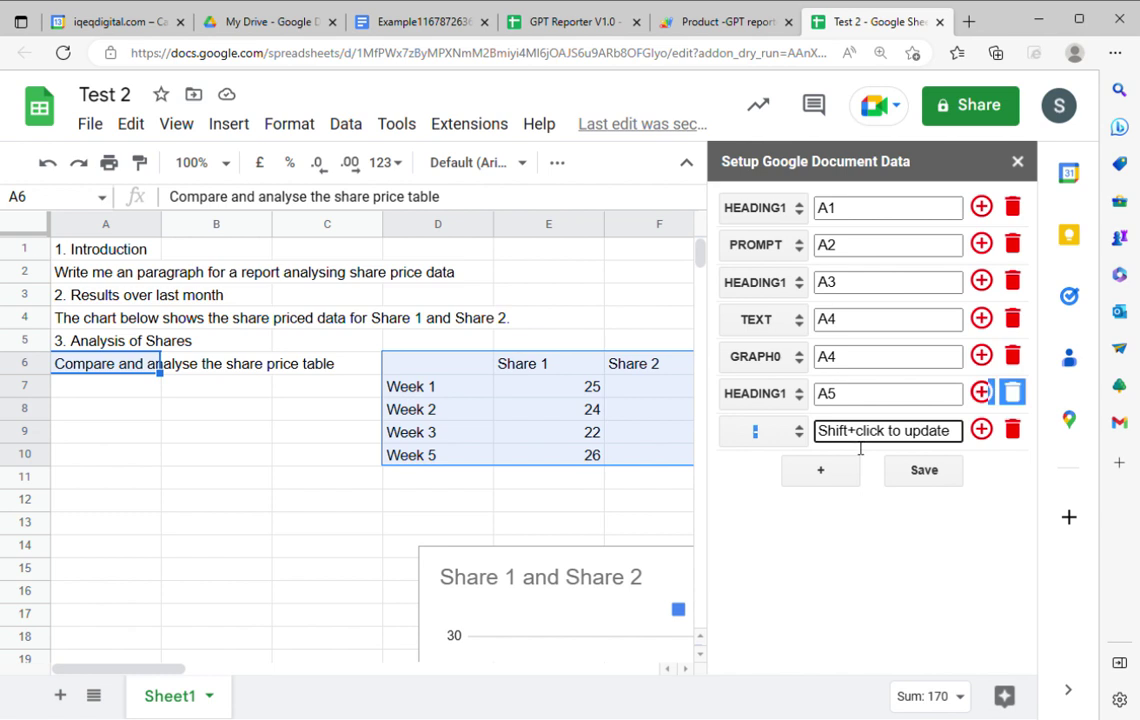
left_click(799, 438)
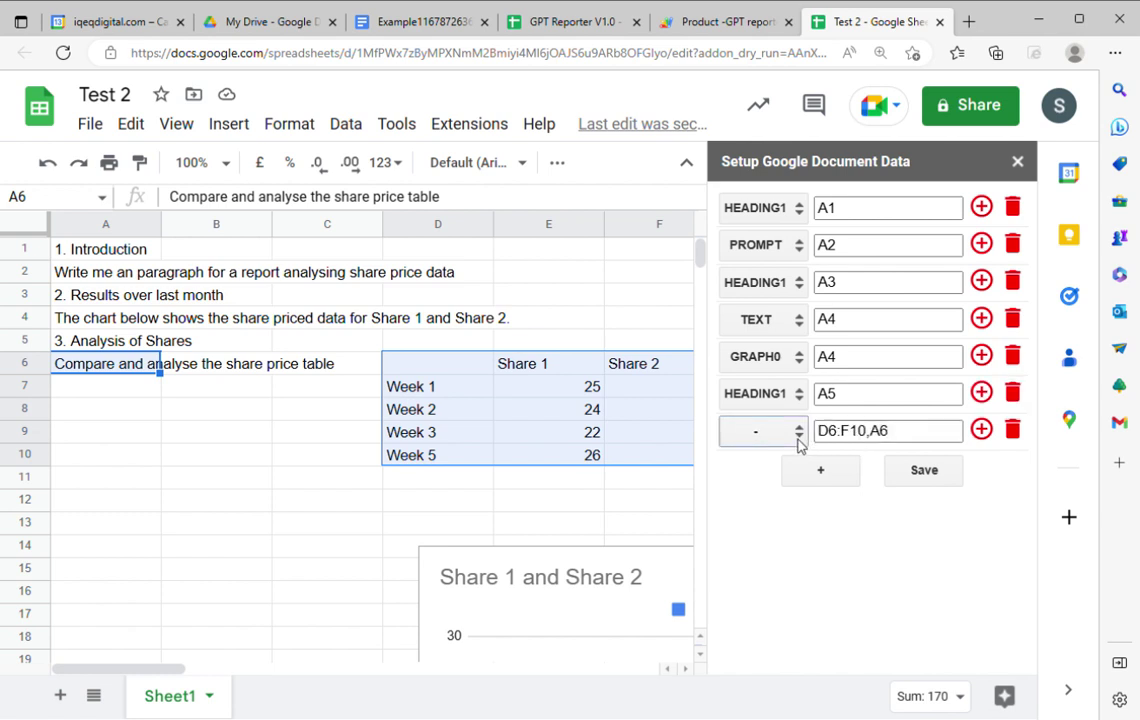
left_click(794, 474)
Enter the closing line "Thank your for reading this report" in cell A7.
left_click(101, 394)
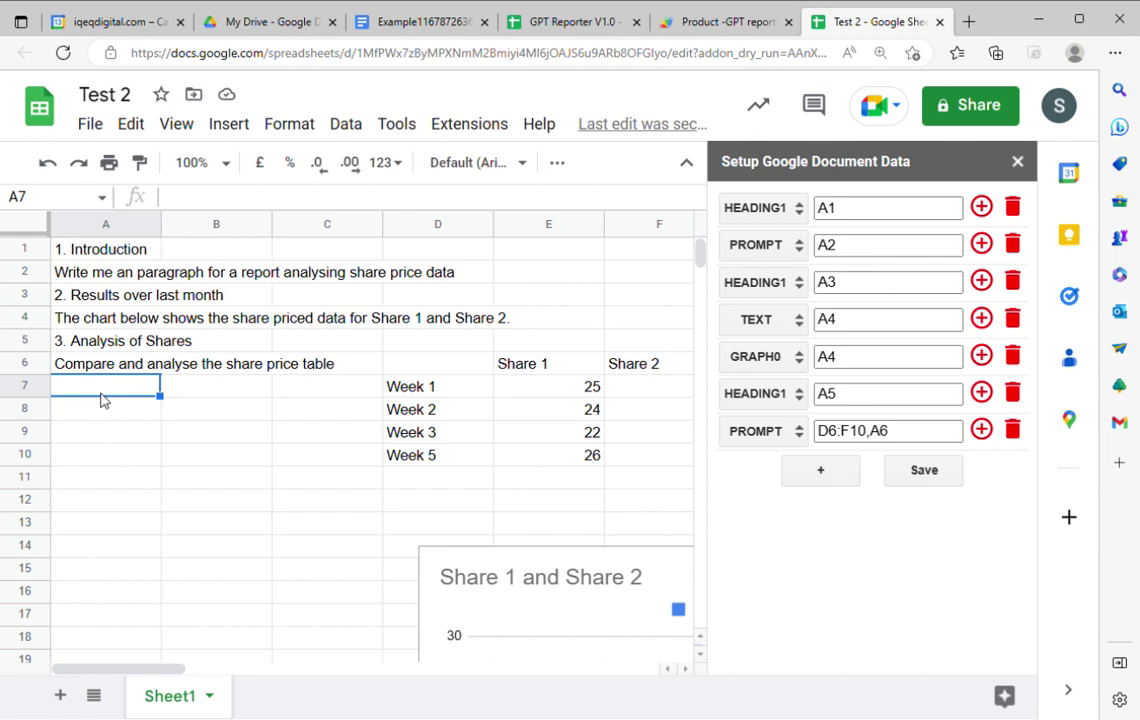
type("Thank your fore")
key("BackSpace")
type("reading this f")
type("eport")
left_click(98, 438)
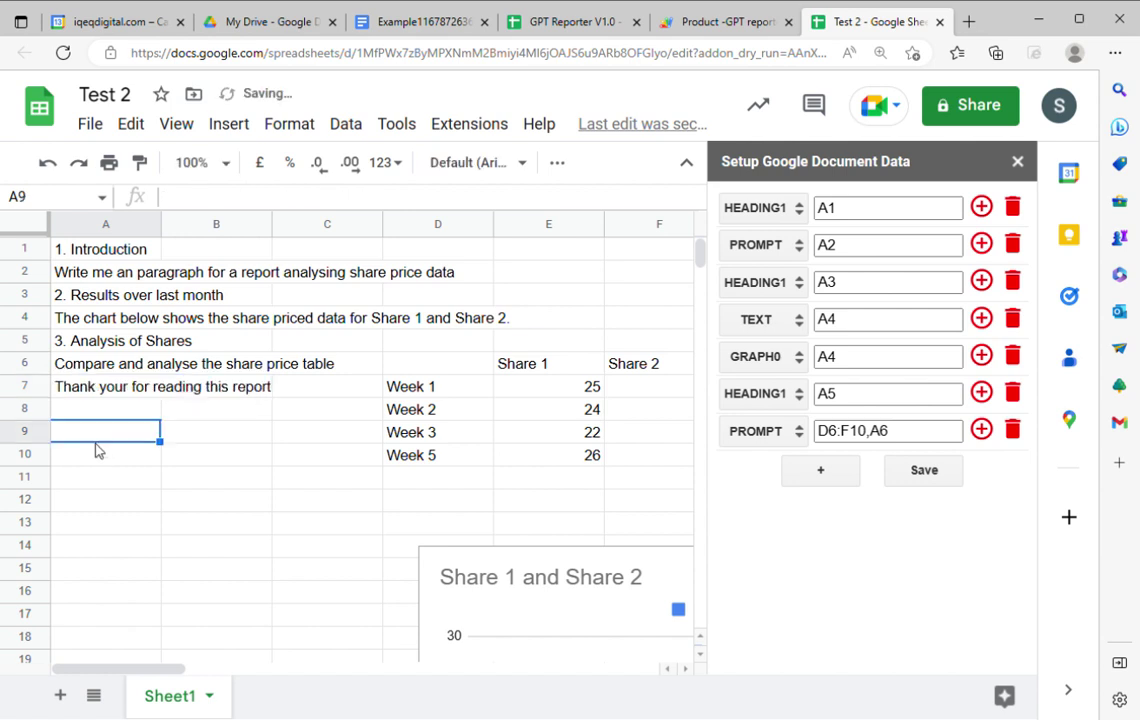
Add a TEXT field that references cell A7 for the closing line and save the document field setup.
left_click(982, 432)
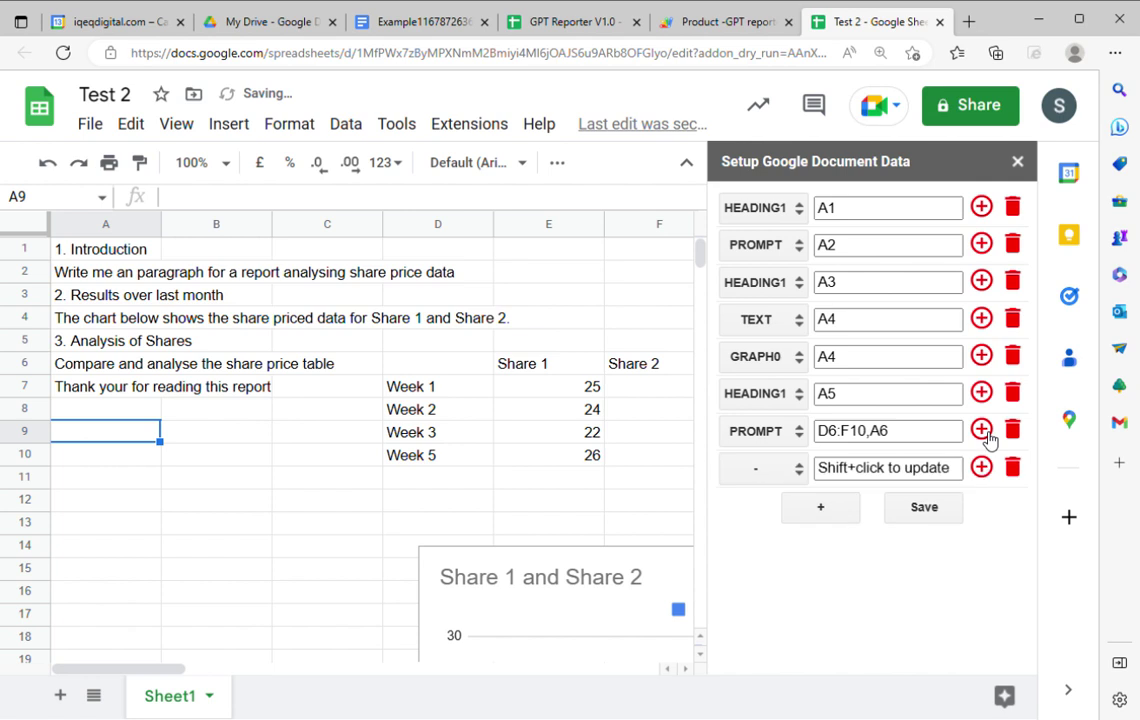
left_click(78, 388)
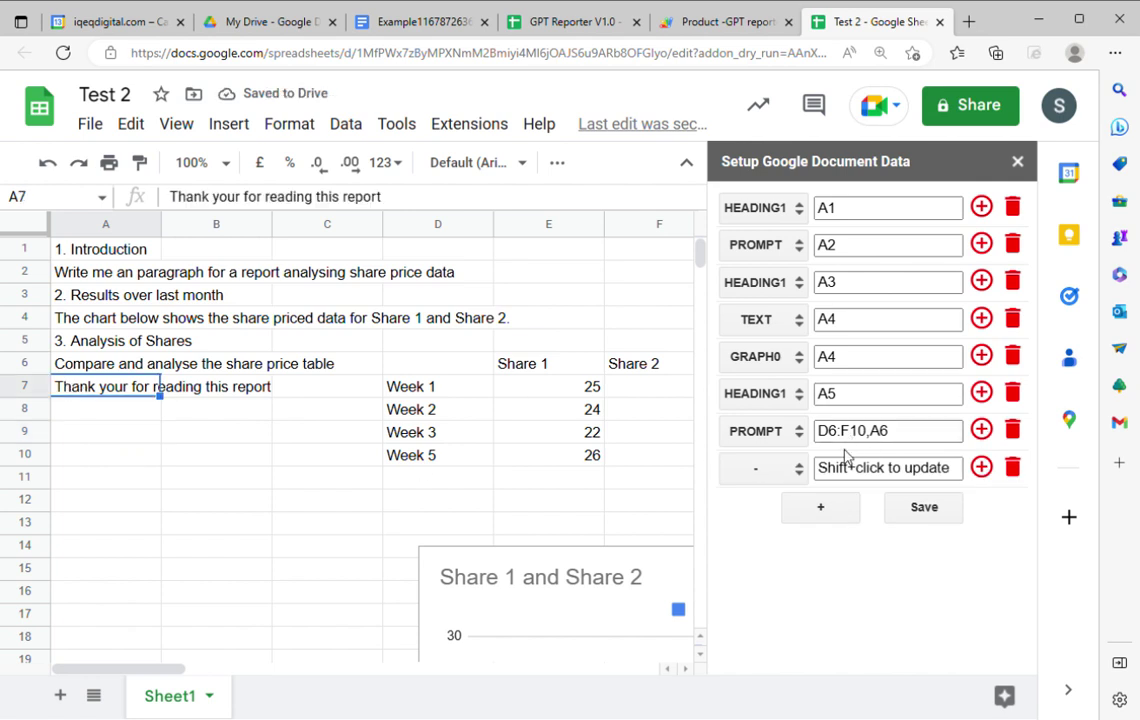
left_click(864, 477, "shift")
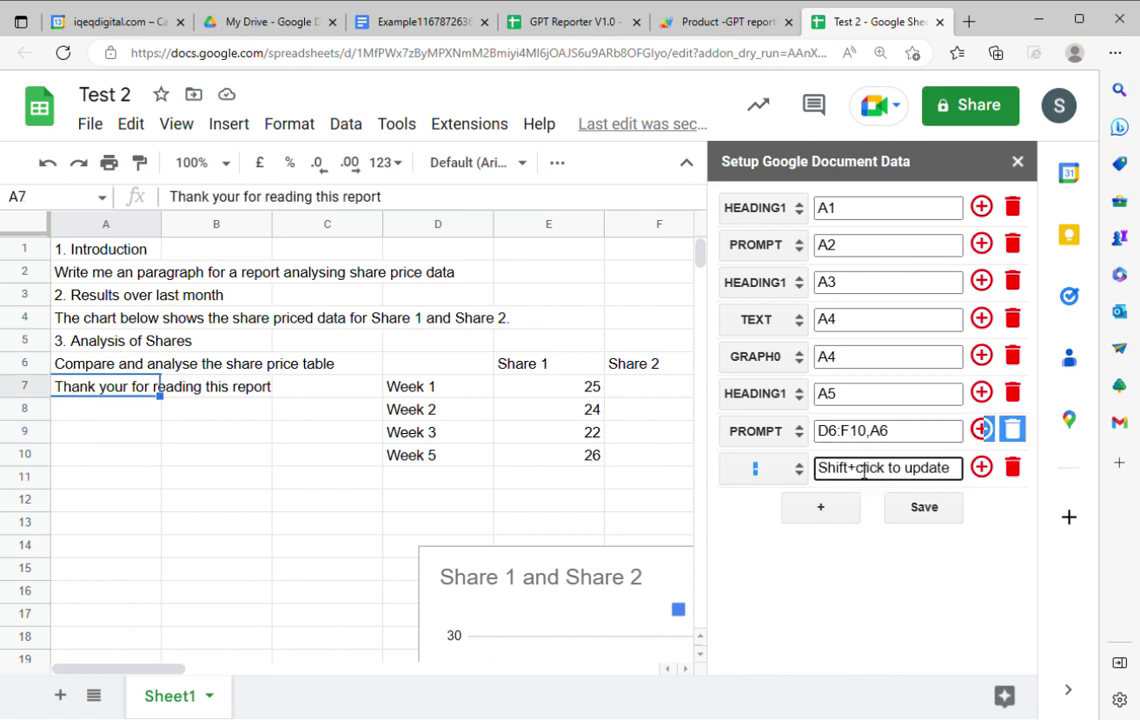
left_click(772, 473)
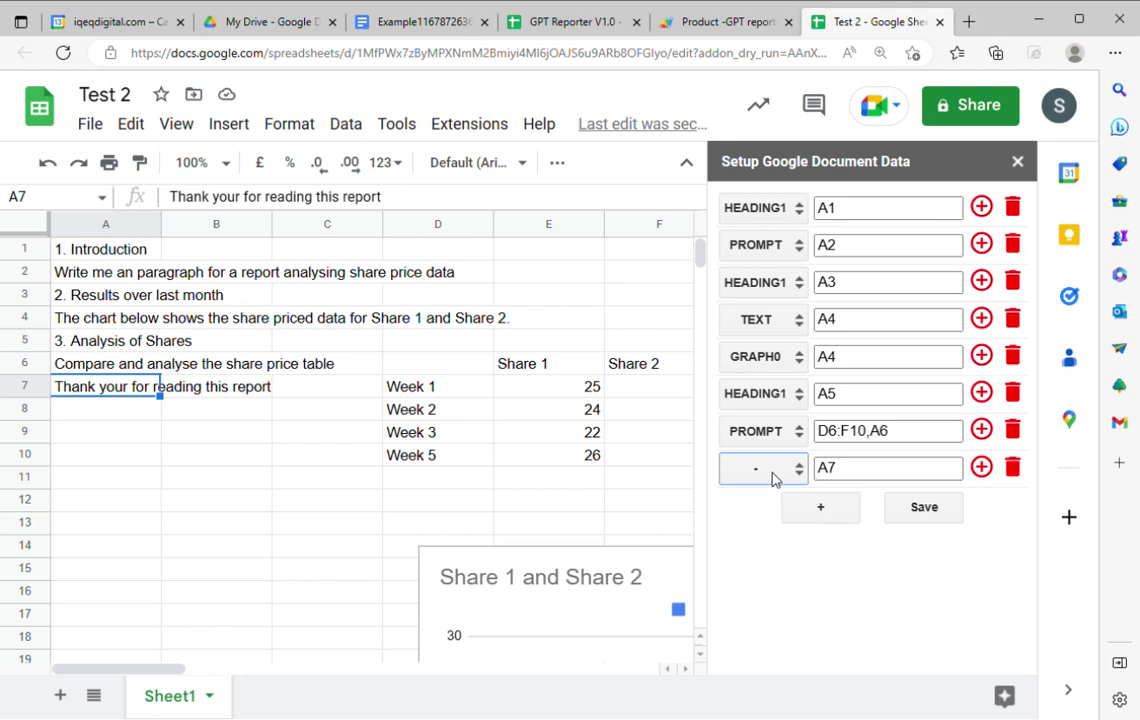
left_click(778, 528)
left_click(911, 514)
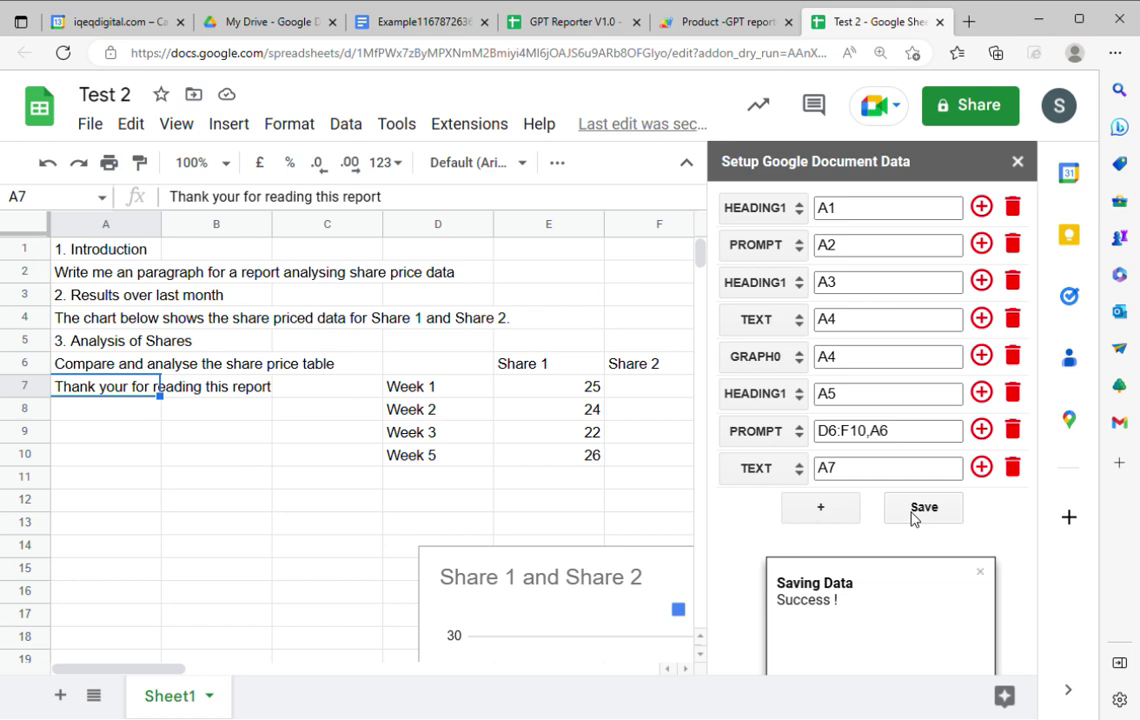
Close the document field setup and generate the AI document with the GPT reporter add-on.
left_click(1017, 162)
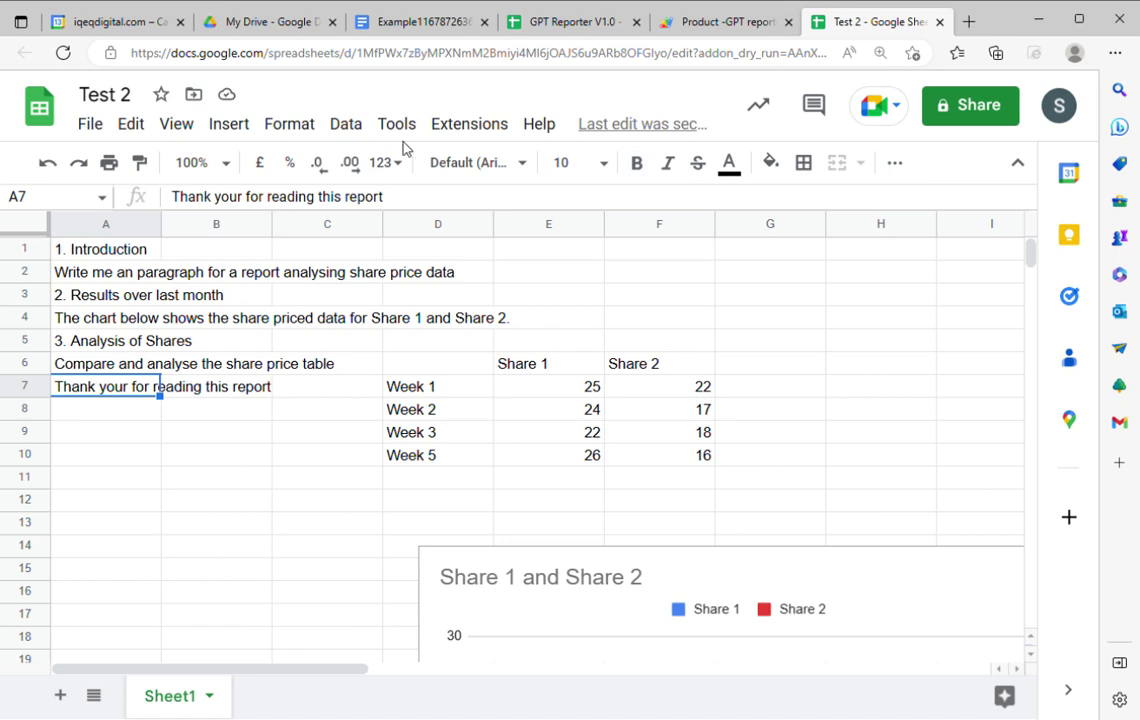
left_click(470, 124)
mouse_move(540, 345)
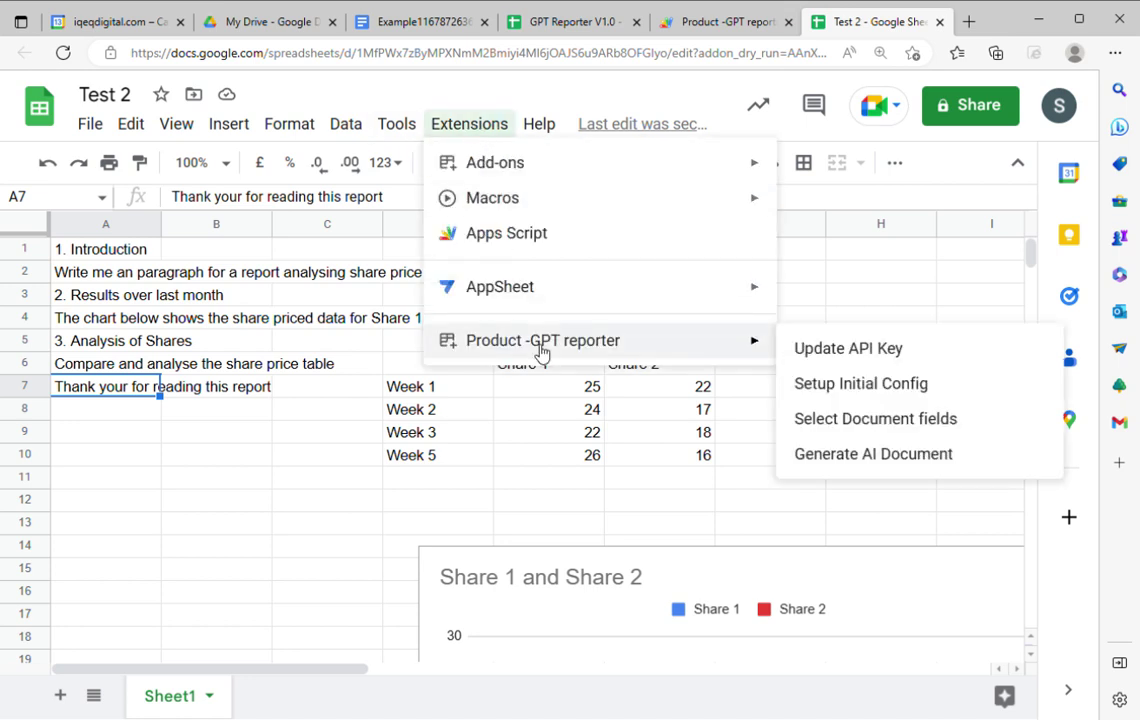
left_click(931, 469)
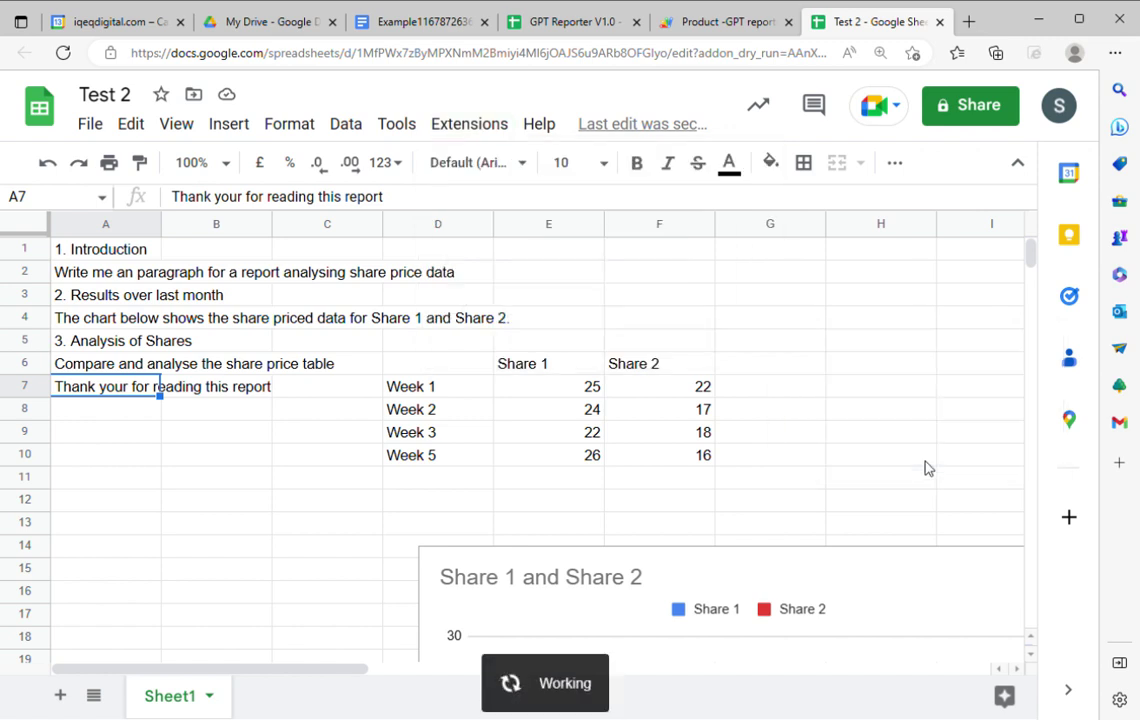